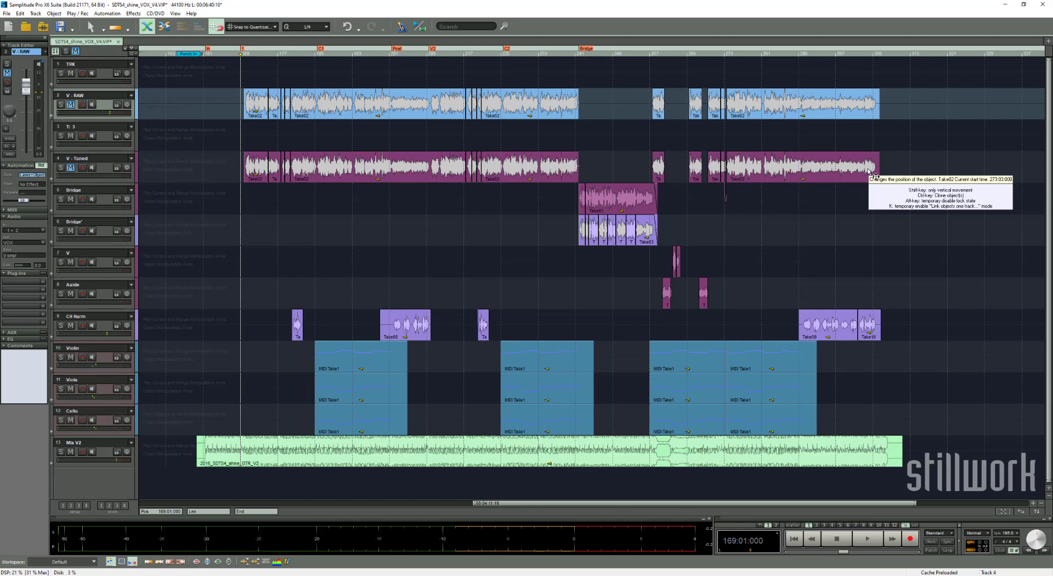
Step: Select track 4, the V - Tuned vocal track
{"action": "left_click", "coordinate": [100, 167]}
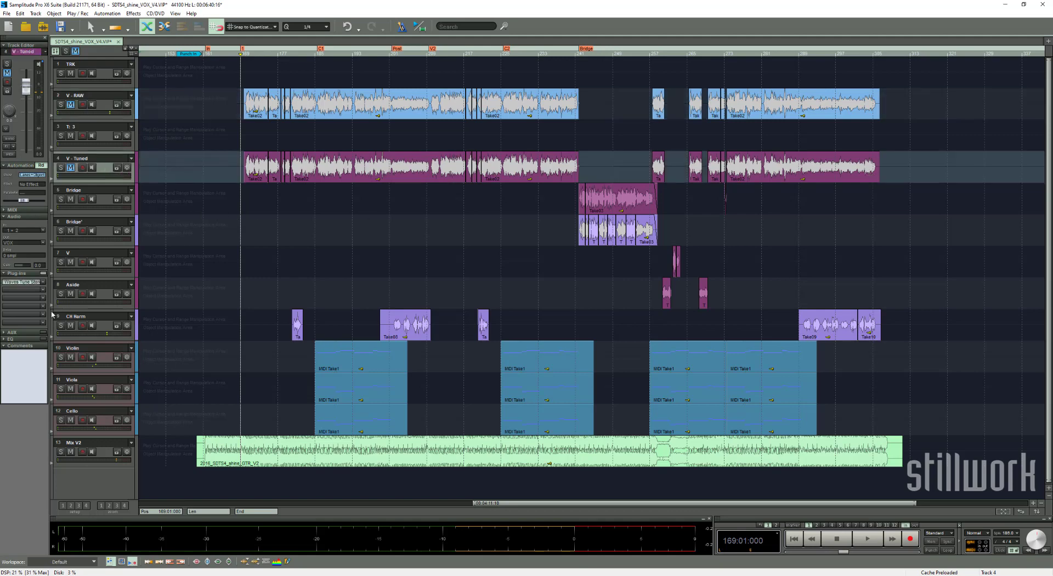
{"action": "left_click", "coordinate": [23, 283]}
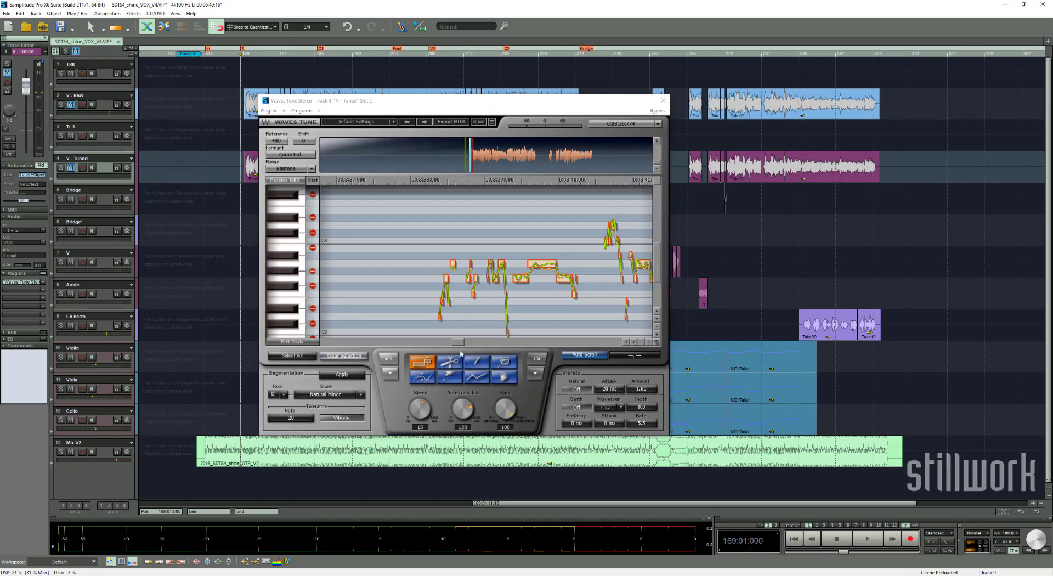
{"action": "left_click_drag", "start_coordinate": [460, 344], "coordinate": [505, 347]}
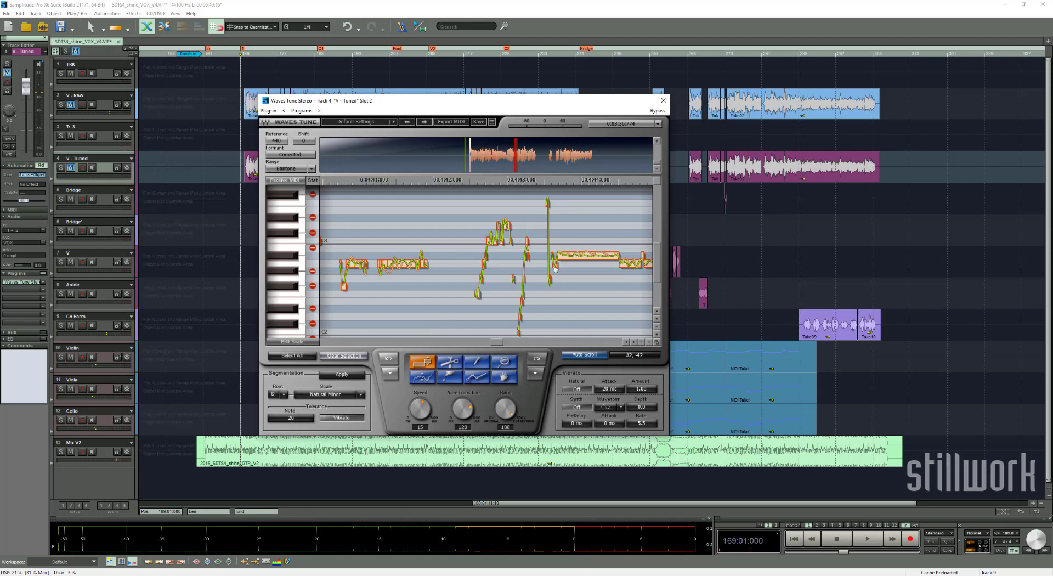
{"action": "left_click_drag", "start_coordinate": [501, 342], "coordinate": [514, 344]}
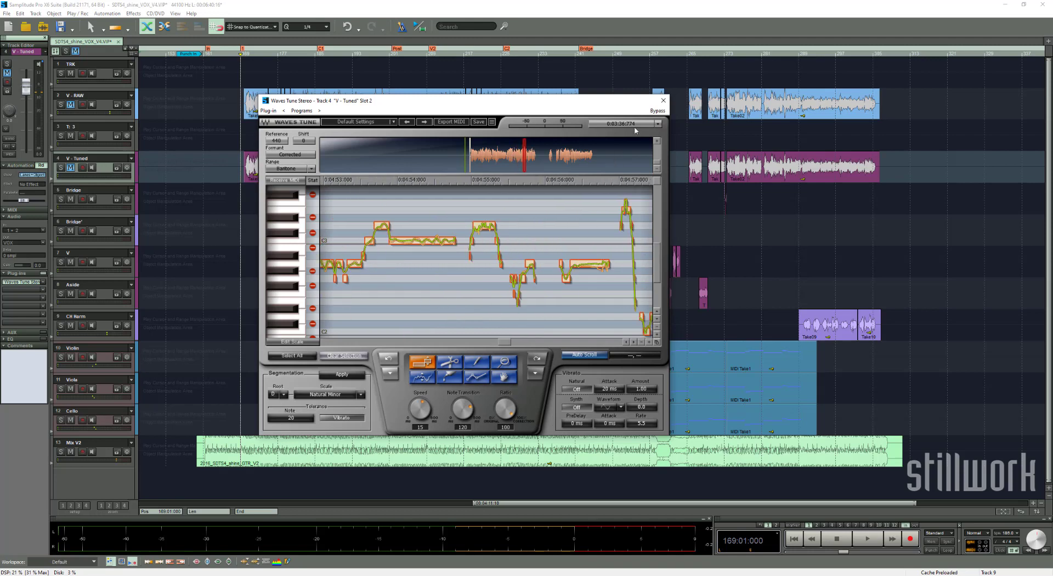
{"action": "left_click", "coordinate": [663, 100]}
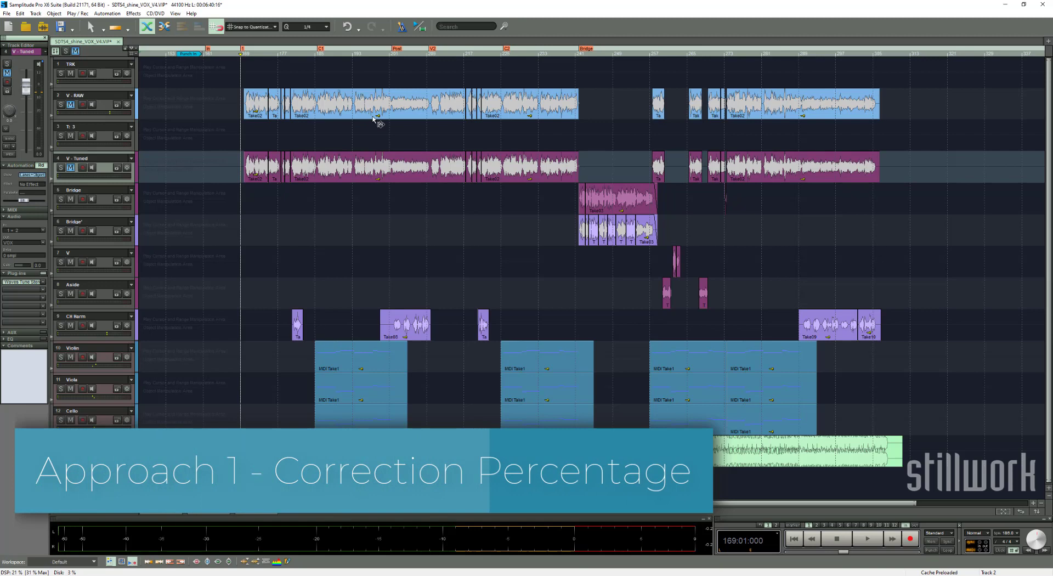
Step: Insert Waves Tune Stereo from Recently Used into V - RAW's first mixer plug-in slot
{"action": "left_click", "coordinate": [278, 115]}
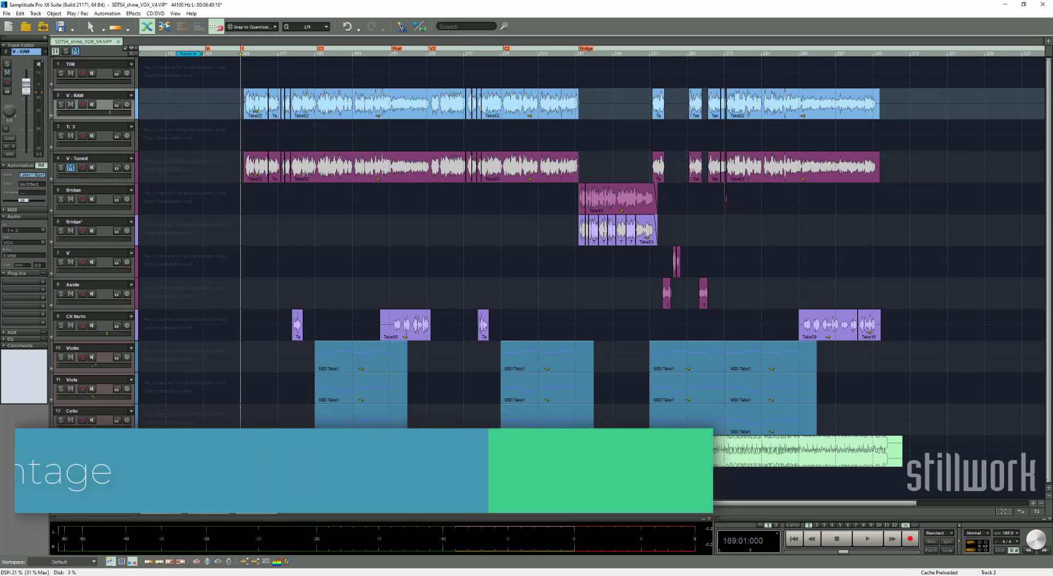
{"action": "left_click", "coordinate": [245, 99]}
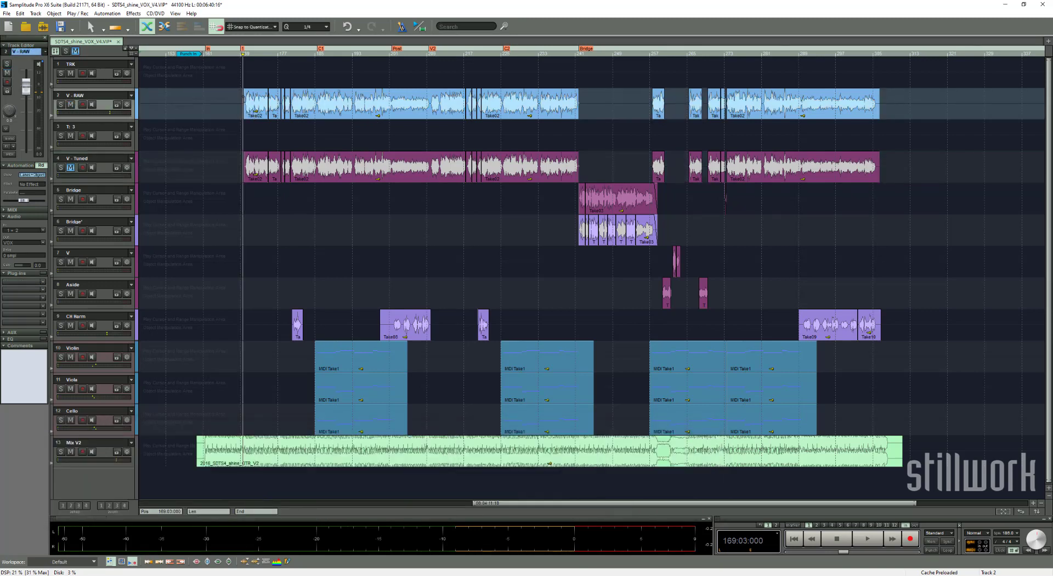
{"action": "key", "text": "m"}
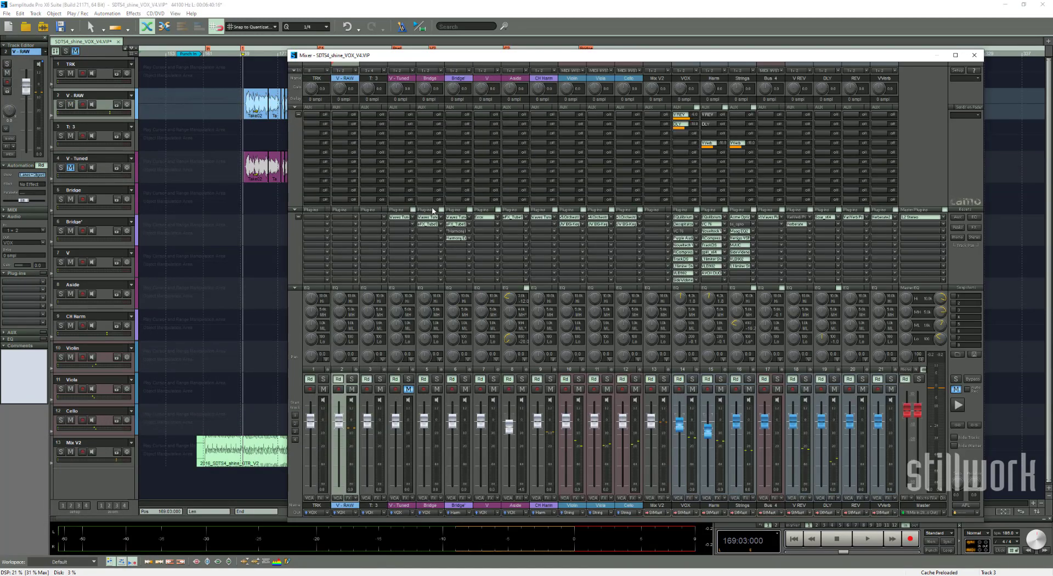
{"action": "right_click", "coordinate": [354, 219]}
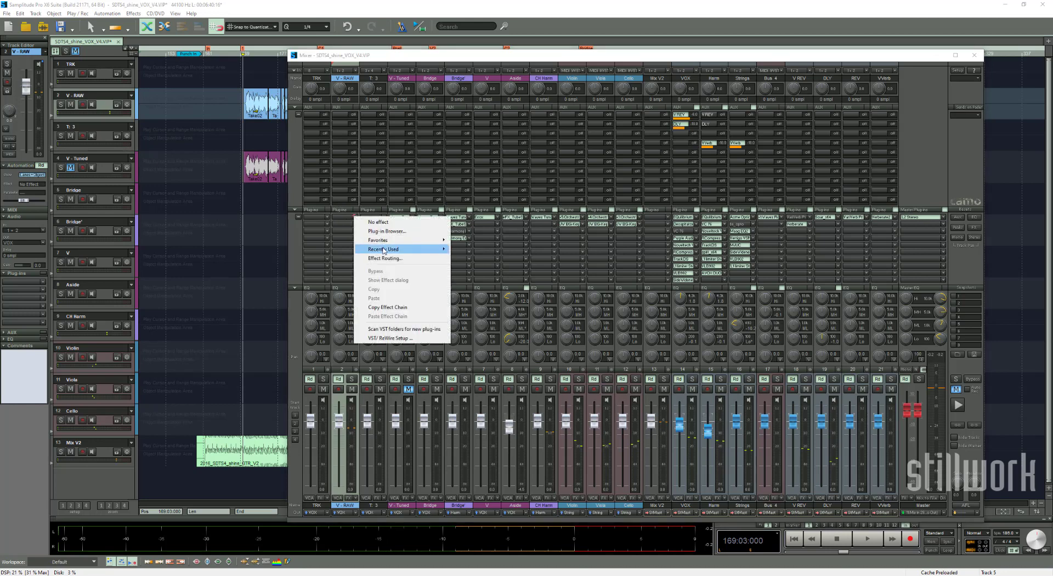
{"action": "mouse_move", "coordinate": [391, 239]}
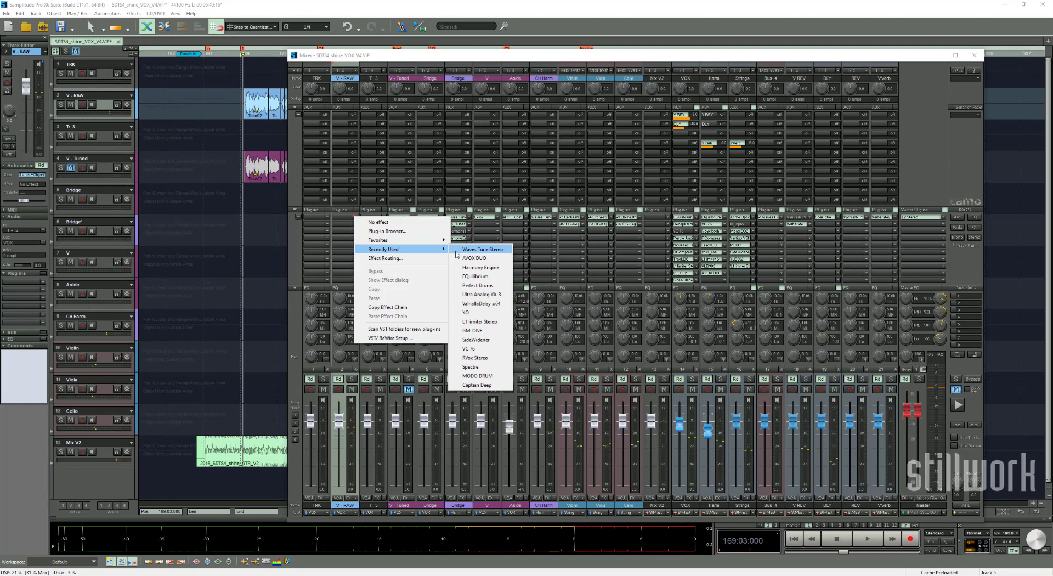
{"action": "left_click", "coordinate": [456, 251]}
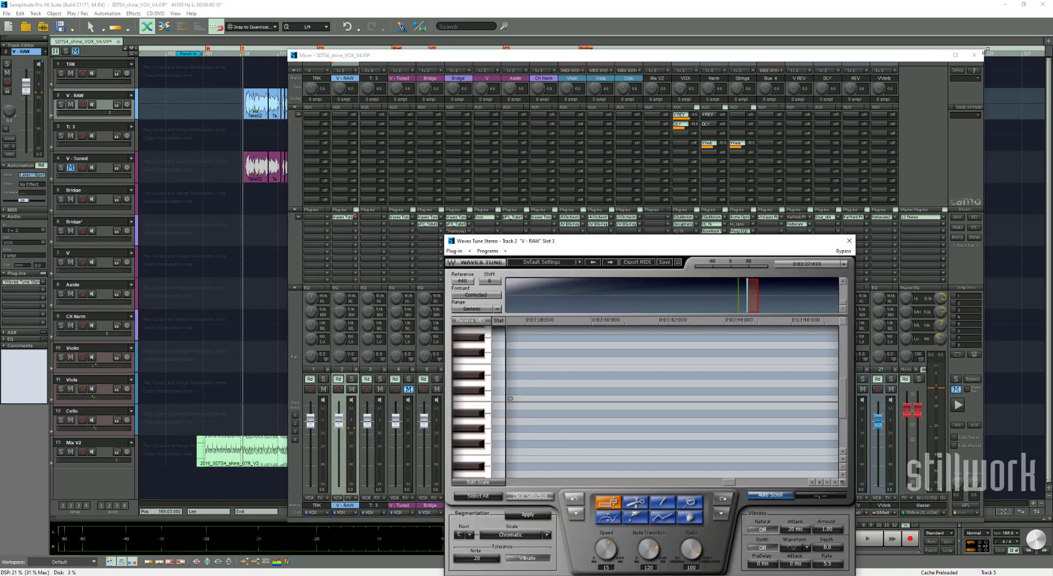
{"action": "left_click", "coordinate": [974, 55]}
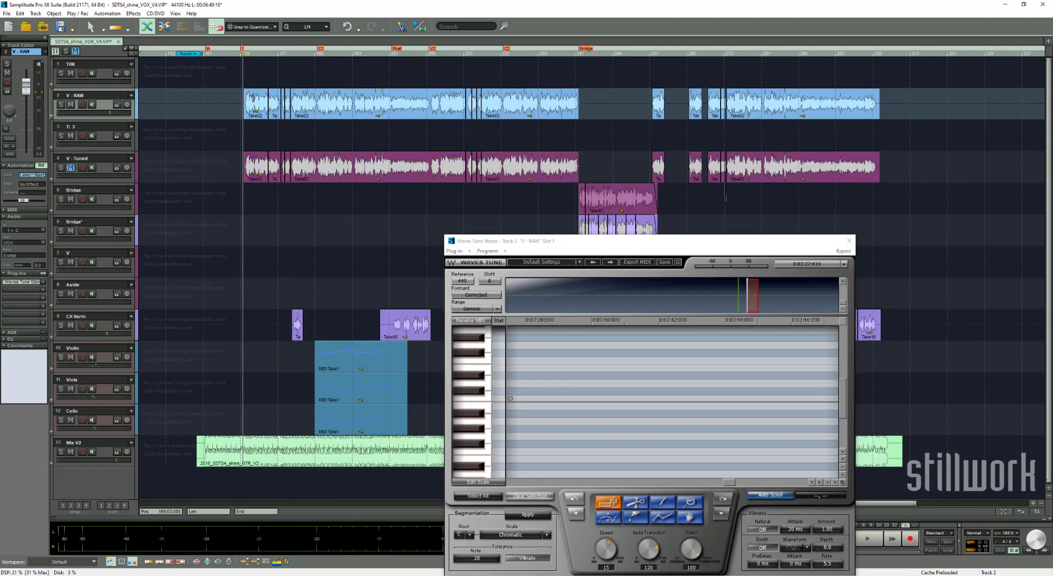
Step: Play the V - RAW vocal so Waves Tune scans its pitch, then lower Ratio to 0
{"action": "key", "text": "space"}
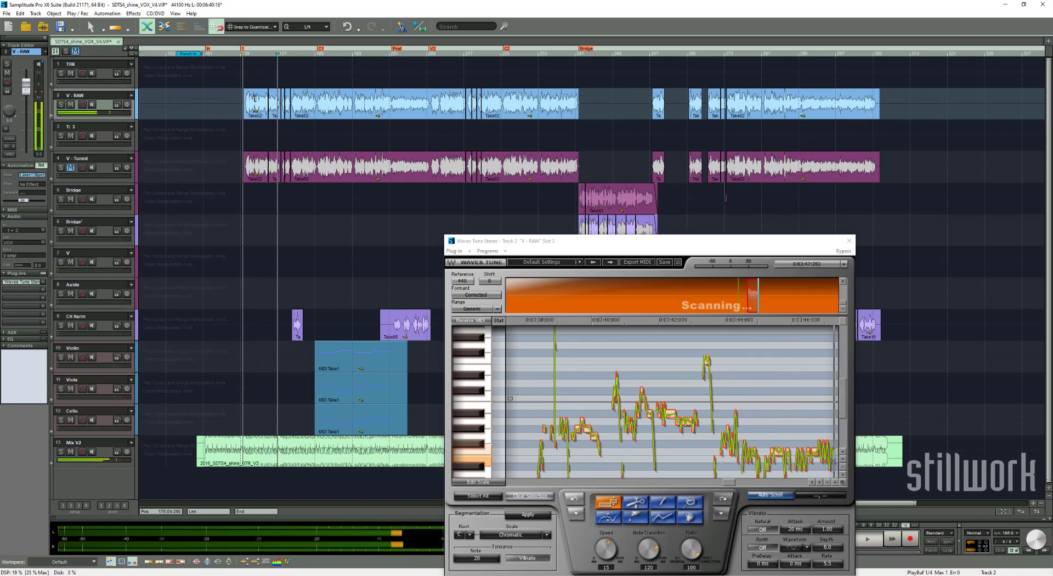
{"action": "key", "text": "space"}
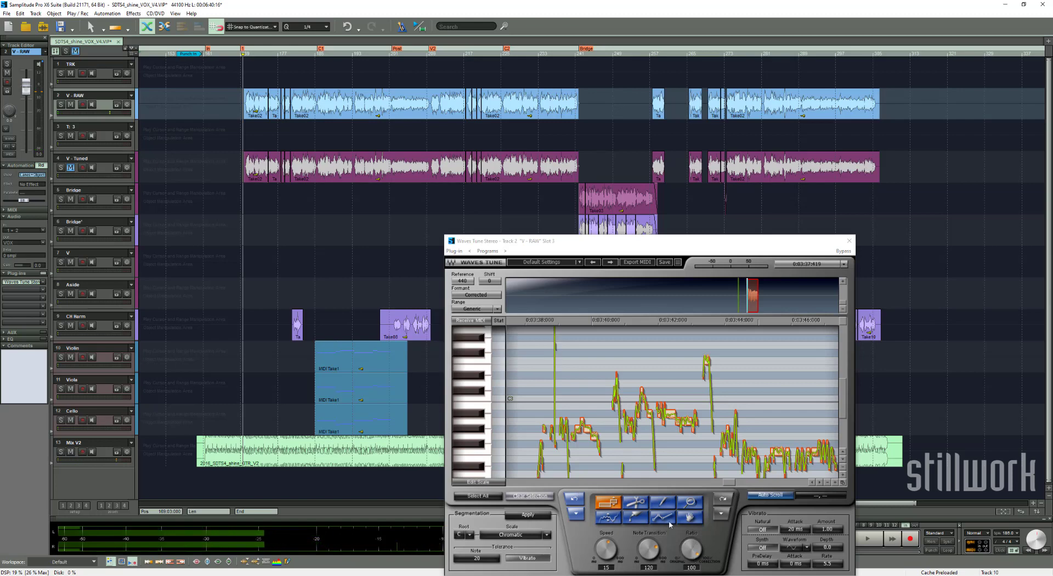
{"action": "left_click_drag", "start_coordinate": [619, 245], "coordinate": [526, 164]}
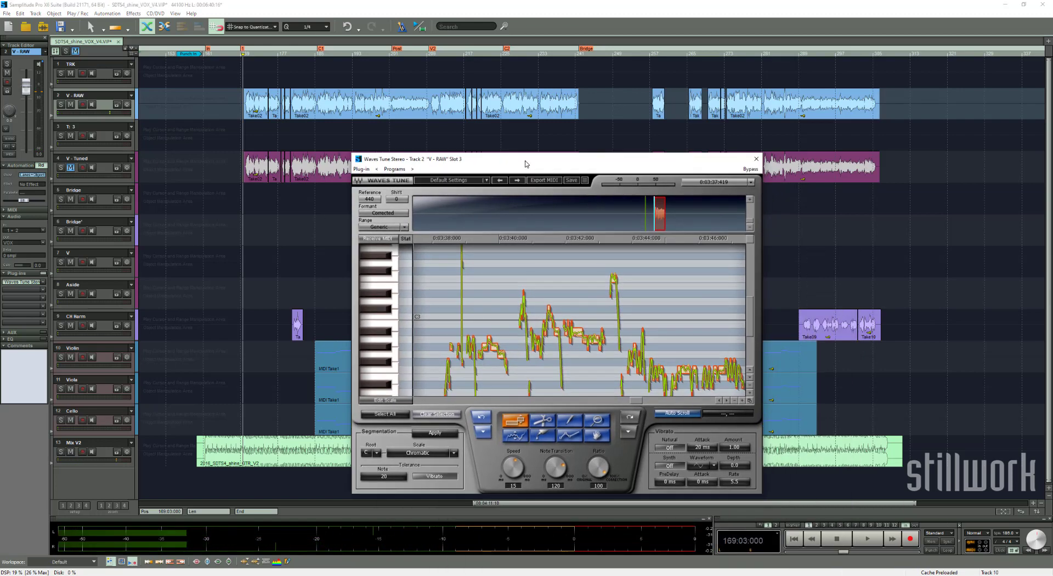
{"action": "scroll", "coordinate": [478, 400], "scroll_direction": "down", "scroll_amount": 2}
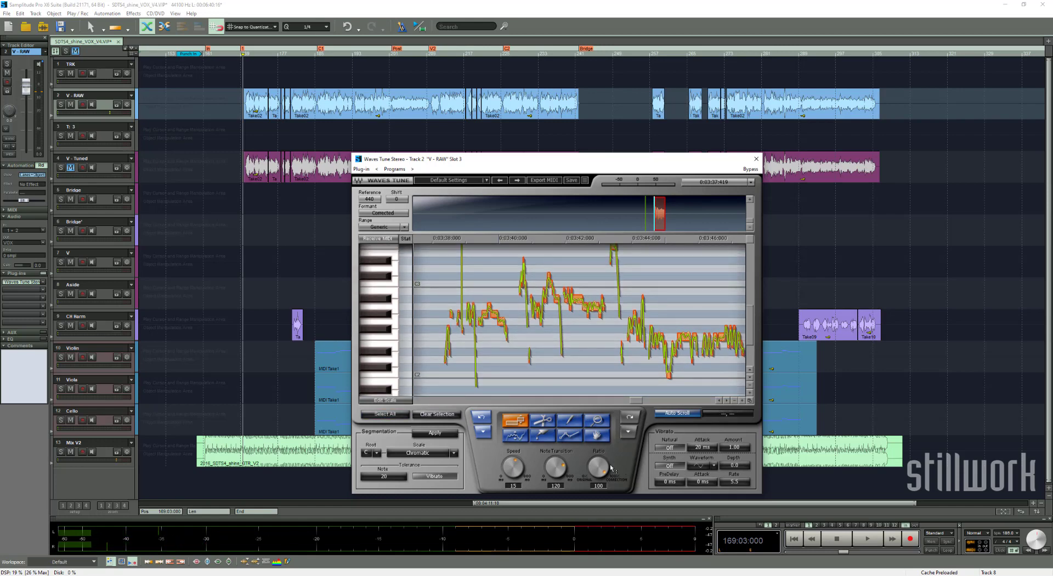
{"action": "left_click_drag", "start_coordinate": [611, 468], "coordinate": [612, 470]}
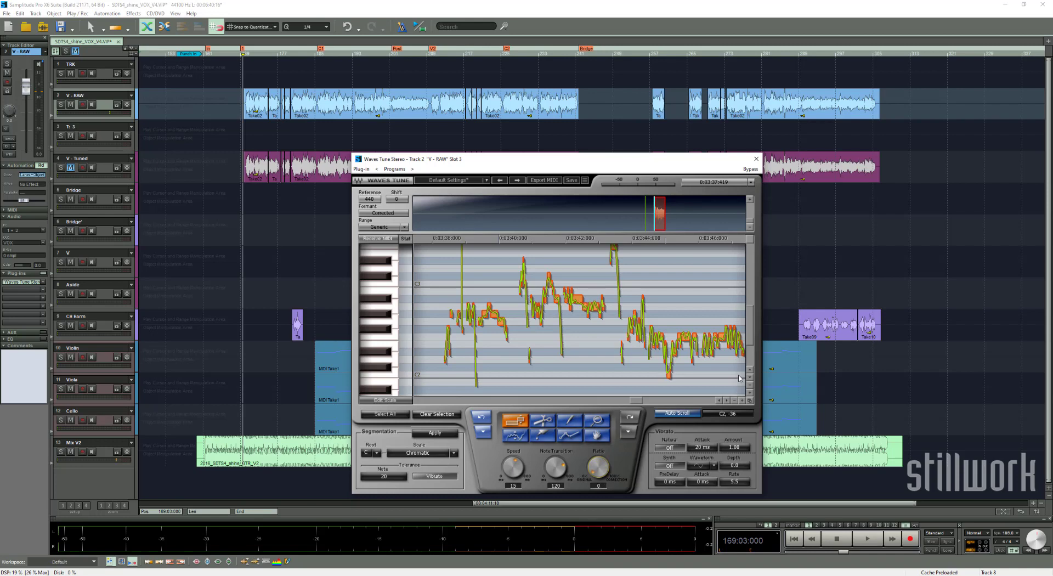
Step: Listen to the vocal uncorrected at Ratio 0, then return the Ratio to 100
{"action": "left_click", "coordinate": [745, 400]}
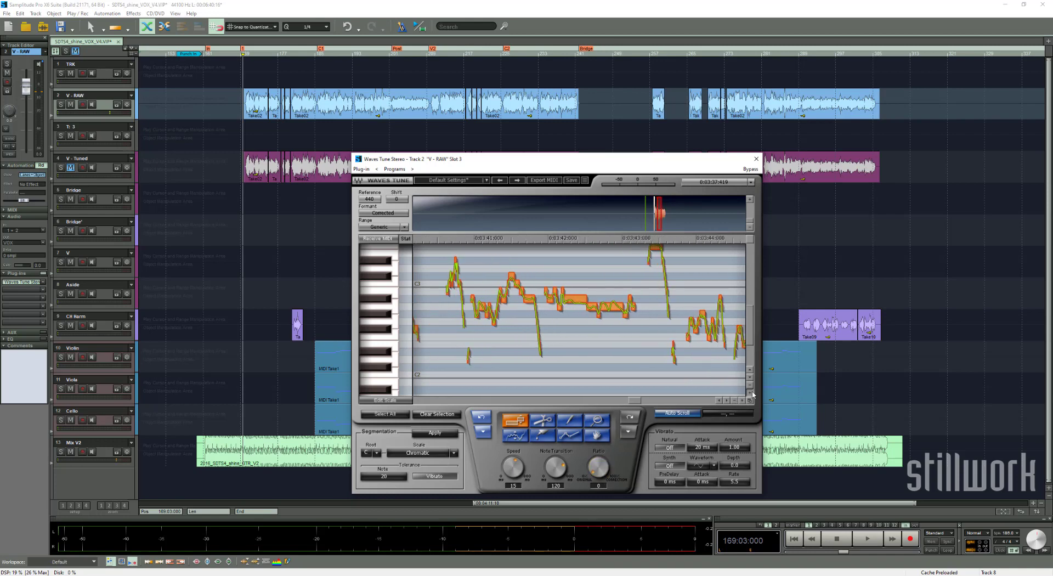
{"action": "left_click_drag", "start_coordinate": [599, 472], "coordinate": [599, 427]}
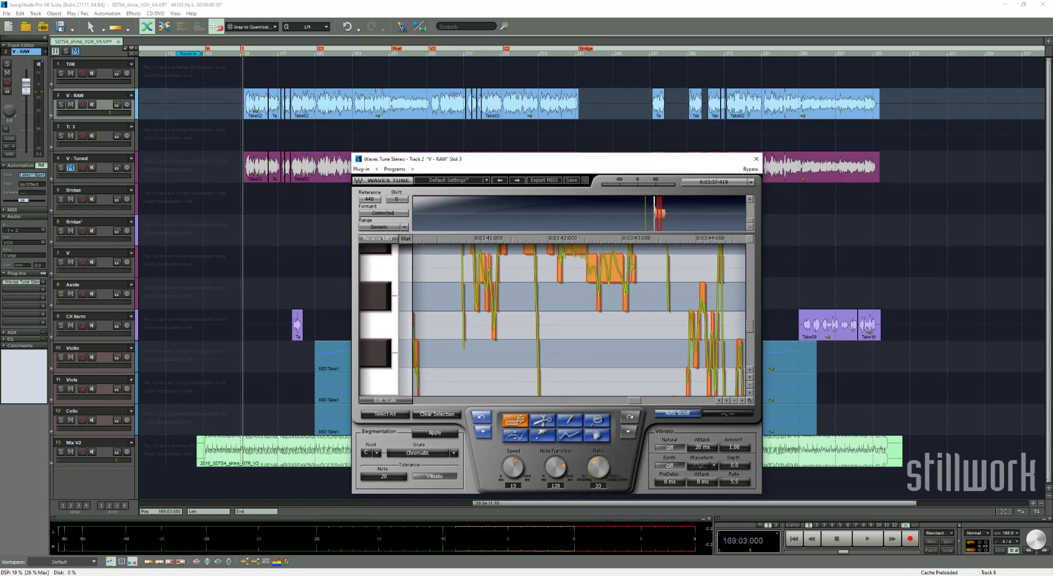
{"action": "left_click_drag", "start_coordinate": [751, 327], "coordinate": [754, 323]}
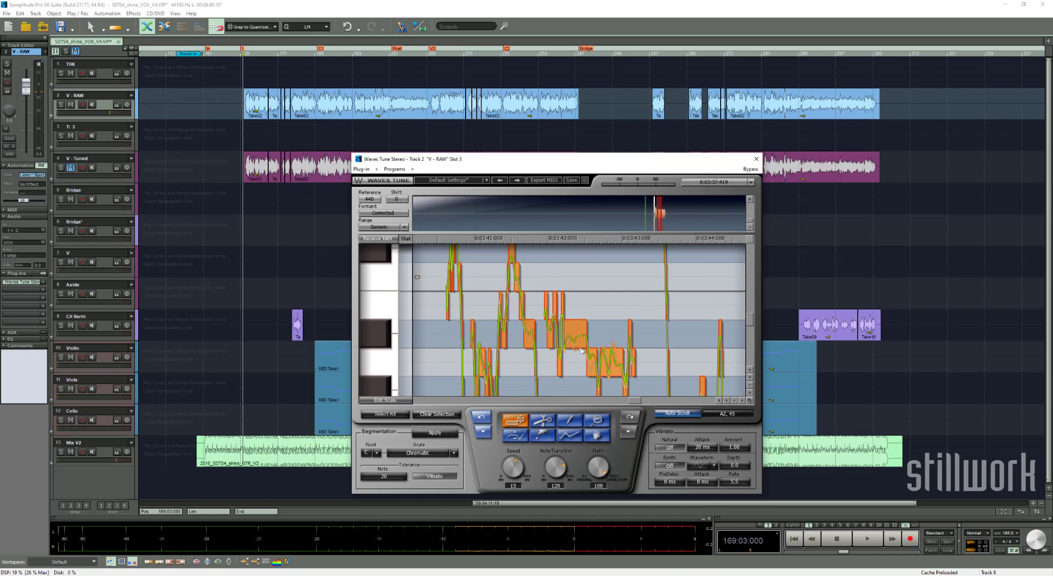
{"action": "left_click_drag", "start_coordinate": [601, 464], "coordinate": [602, 516]}
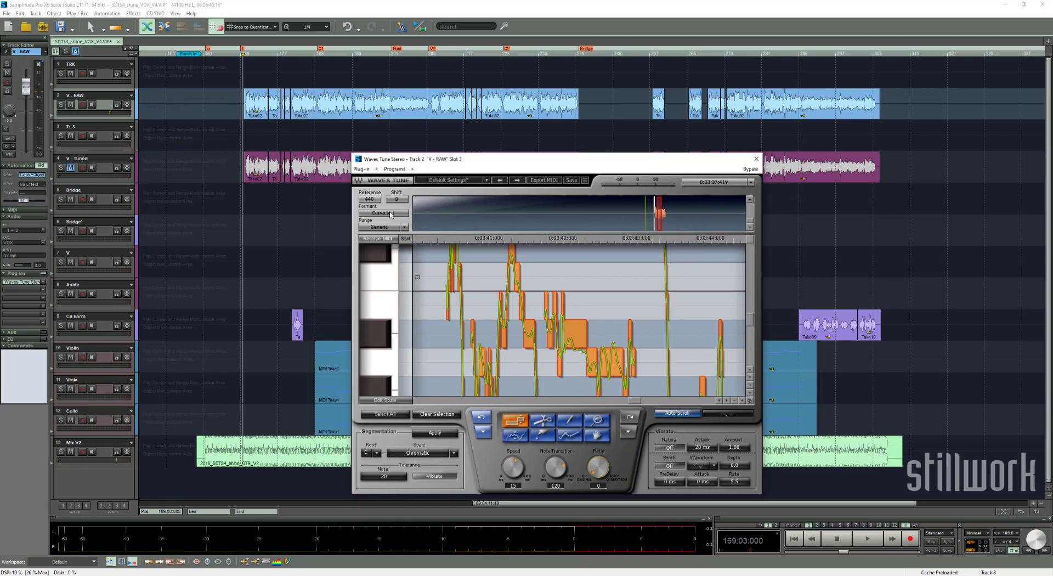
{"action": "key", "text": "space"}
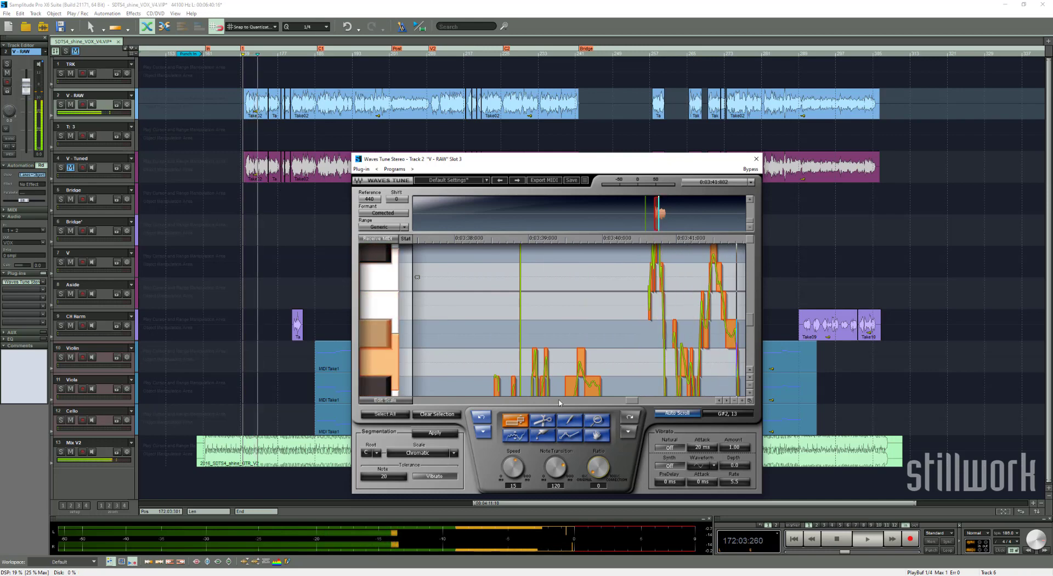
{"action": "key", "text": "space"}
{"action": "left_click_drag", "start_coordinate": [598, 473], "coordinate": [599, 433]}
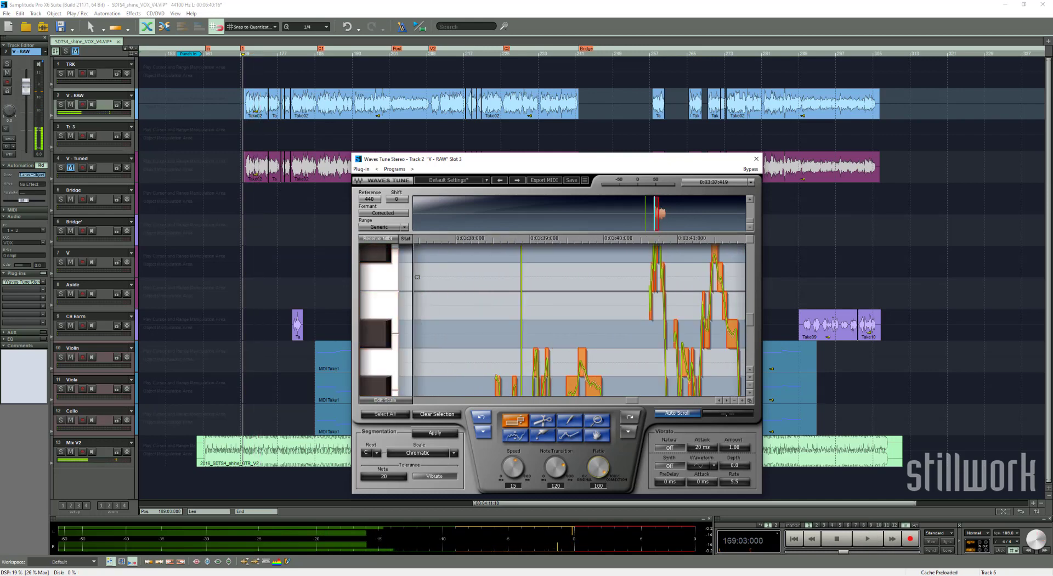
Step: Close the V - Tuned track's Waves Tune window
{"action": "left_click", "coordinate": [165, 170]}
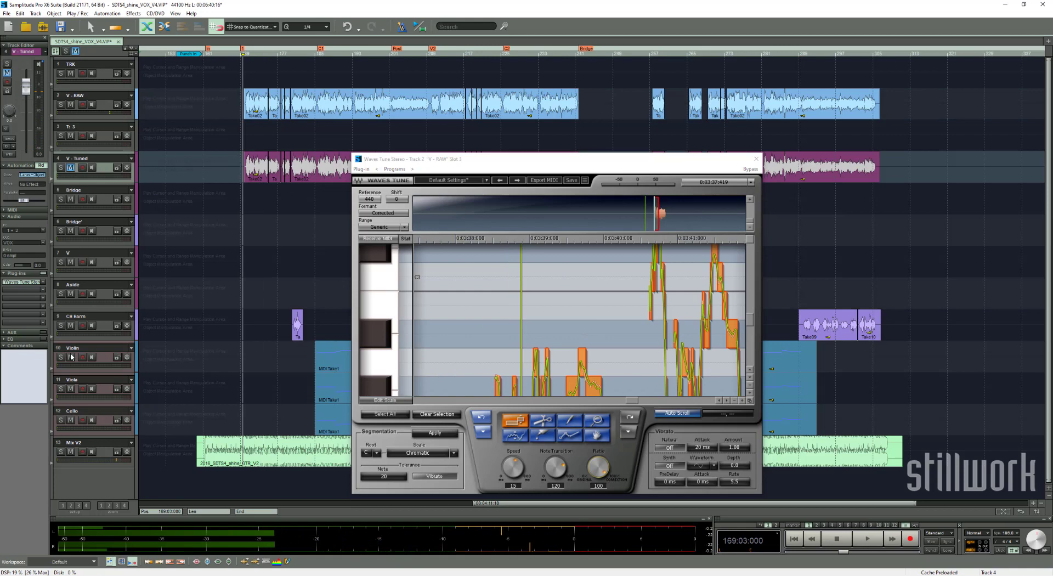
{"action": "left_click", "coordinate": [26, 282]}
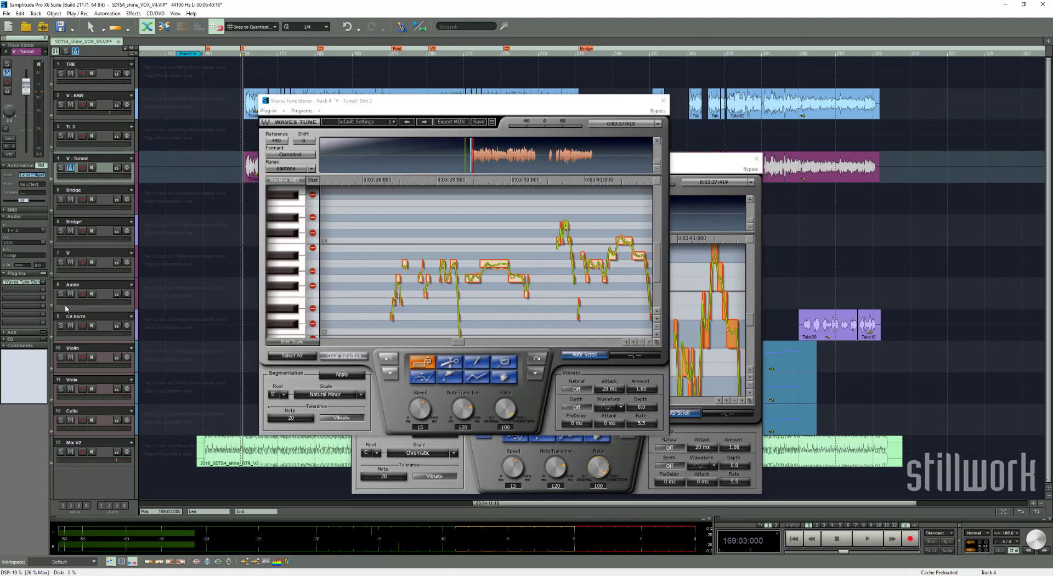
{"action": "left_click", "coordinate": [664, 100]}
Step: Set V - RAW's Waves Tune Root to D and Scale to Natural Minor, zooming the pitch view out
{"action": "left_click", "coordinate": [377, 453]}
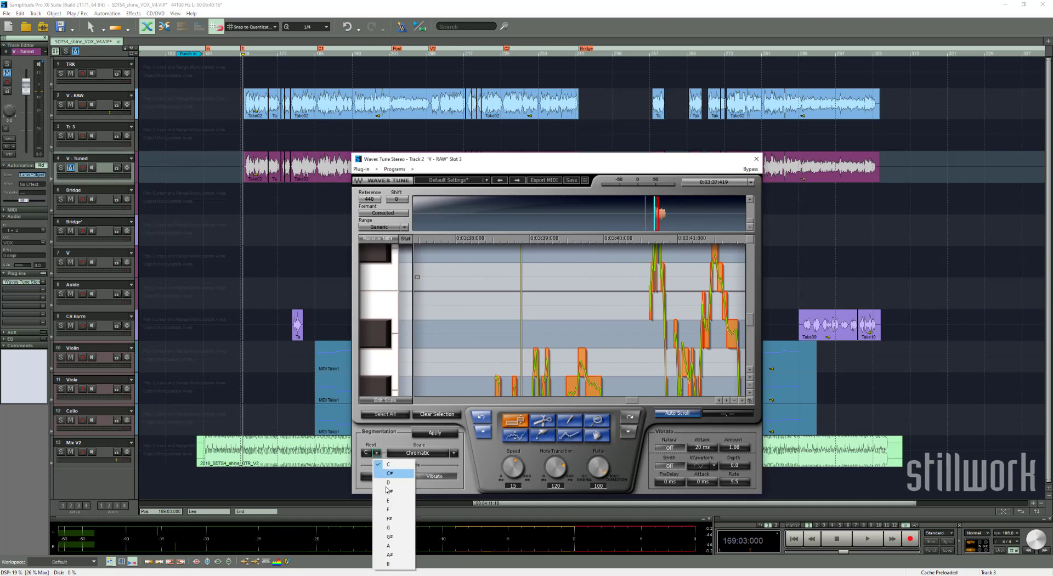
{"action": "left_click", "coordinate": [382, 476]}
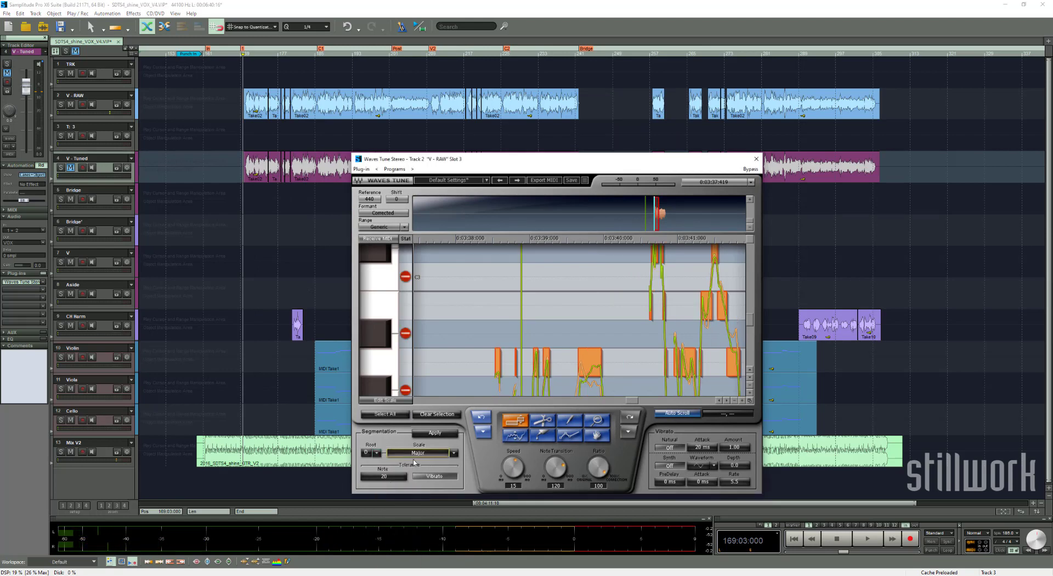
{"action": "left_click", "coordinate": [453, 454]}
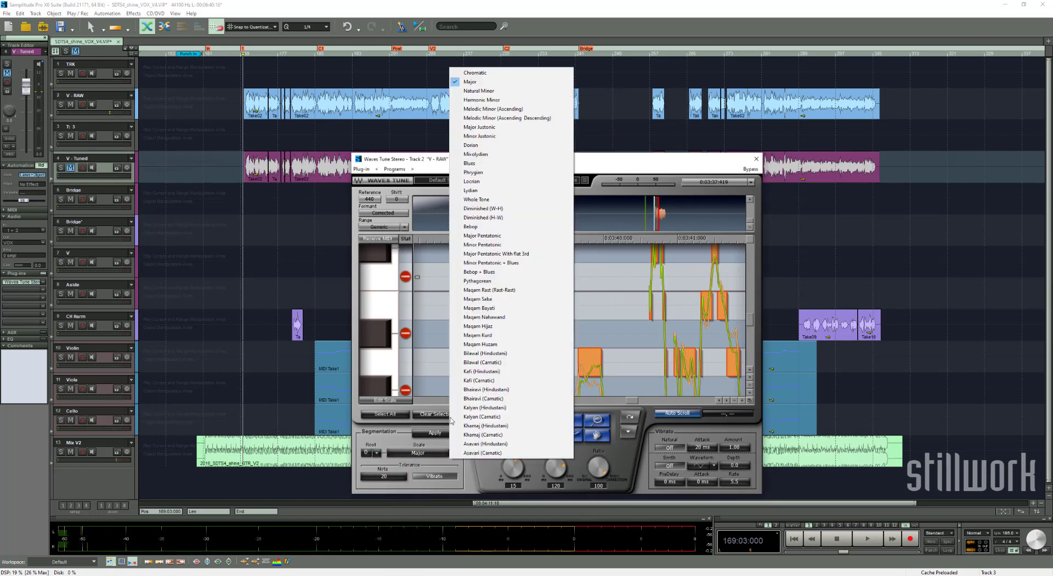
{"action": "left_click", "coordinate": [515, 91]}
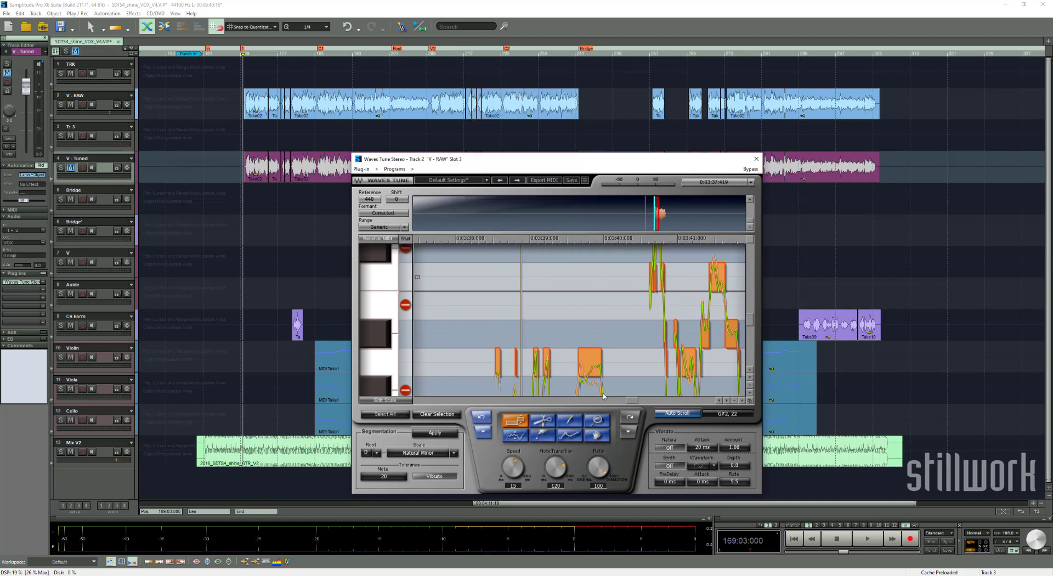
{"action": "left_click_drag", "start_coordinate": [629, 400], "coordinate": [632, 400]}
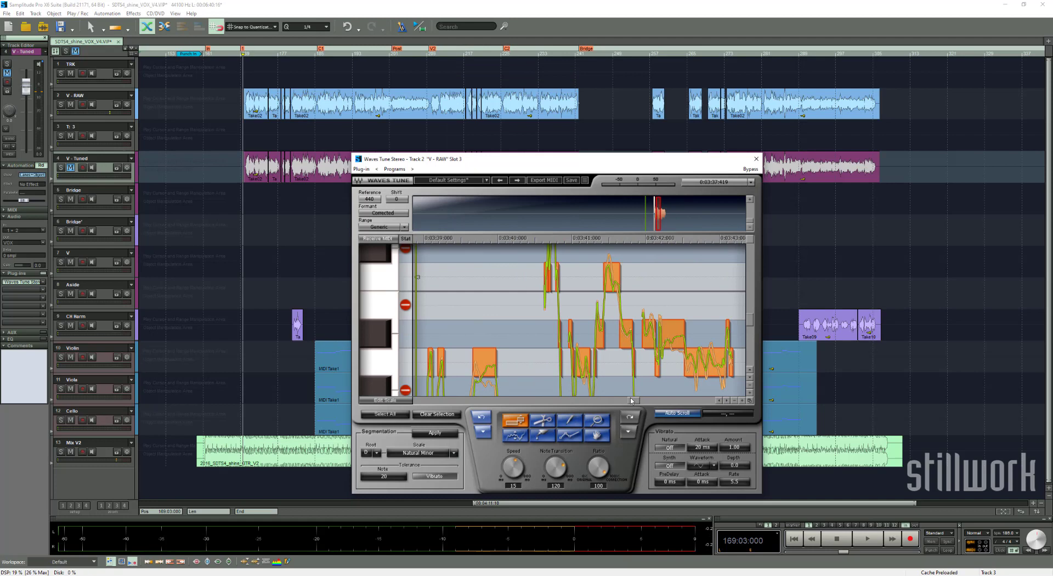
{"action": "left_click", "coordinate": [749, 384]}
{"action": "left_click", "coordinate": [742, 400]}
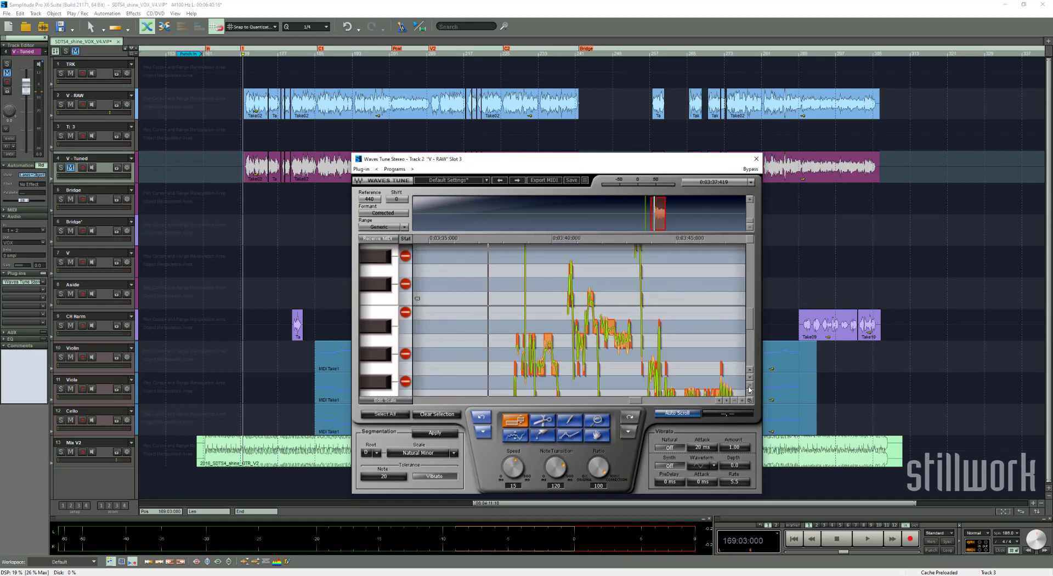
{"action": "left_click", "coordinate": [750, 384]}
{"action": "left_click", "coordinate": [749, 384]}
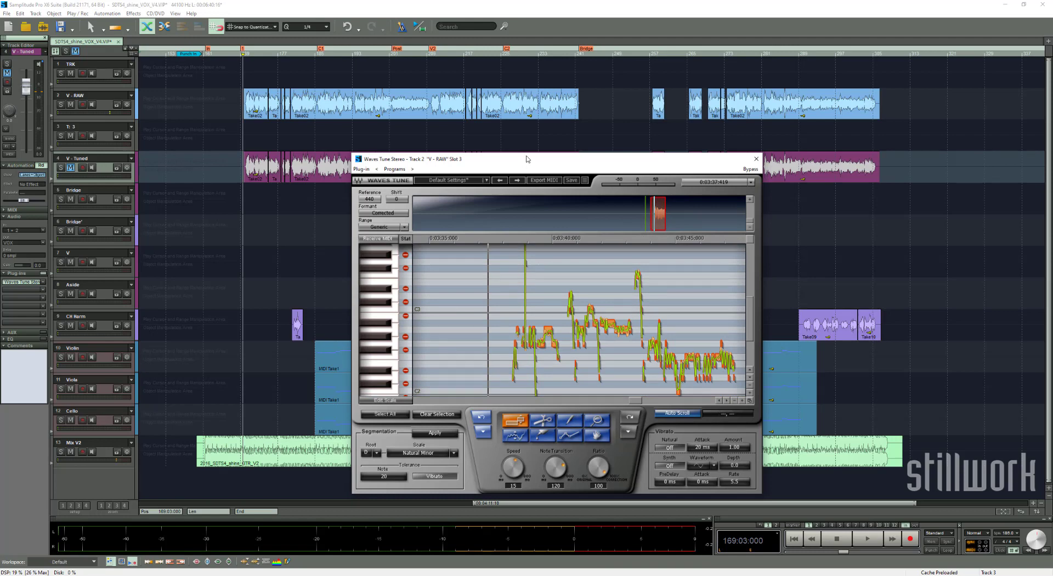
Step: Try Waves Tune correction ratios of 16, 6 and 60 while zooming into the pitch graph
{"action": "left_click_drag", "start_coordinate": [526, 159], "coordinate": [484, 141]}
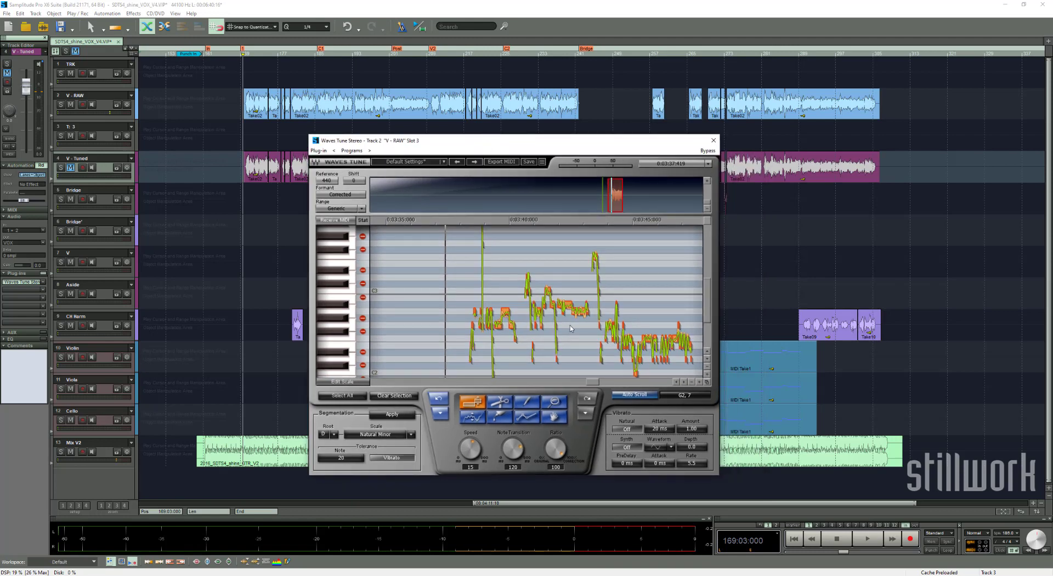
{"action": "left_click_drag", "start_coordinate": [553, 456], "coordinate": [553, 485]}
{"action": "left_click", "coordinate": [700, 382]}
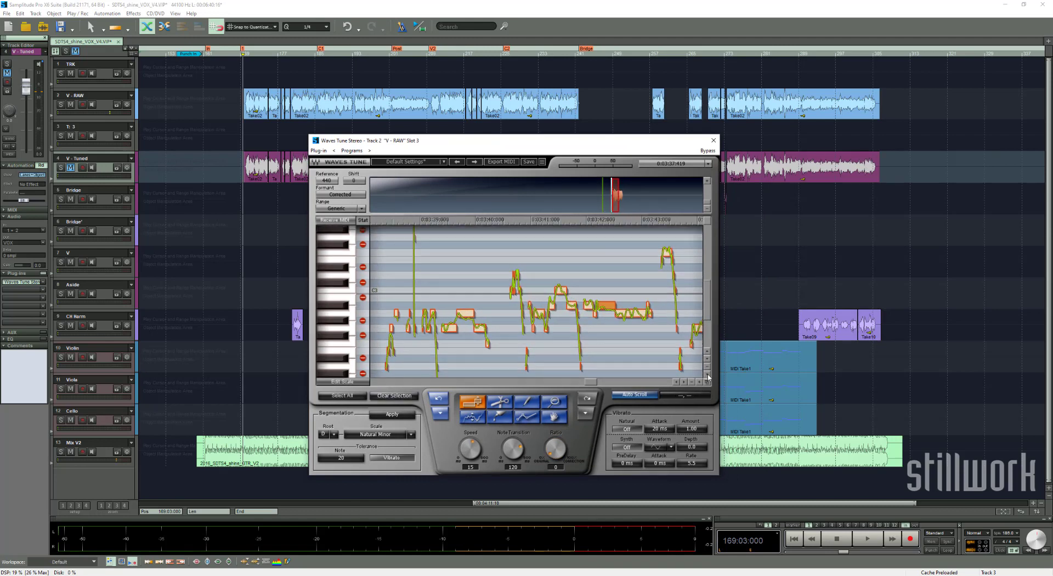
{"action": "left_click", "coordinate": [706, 375]}
{"action": "left_click", "coordinate": [699, 382]}
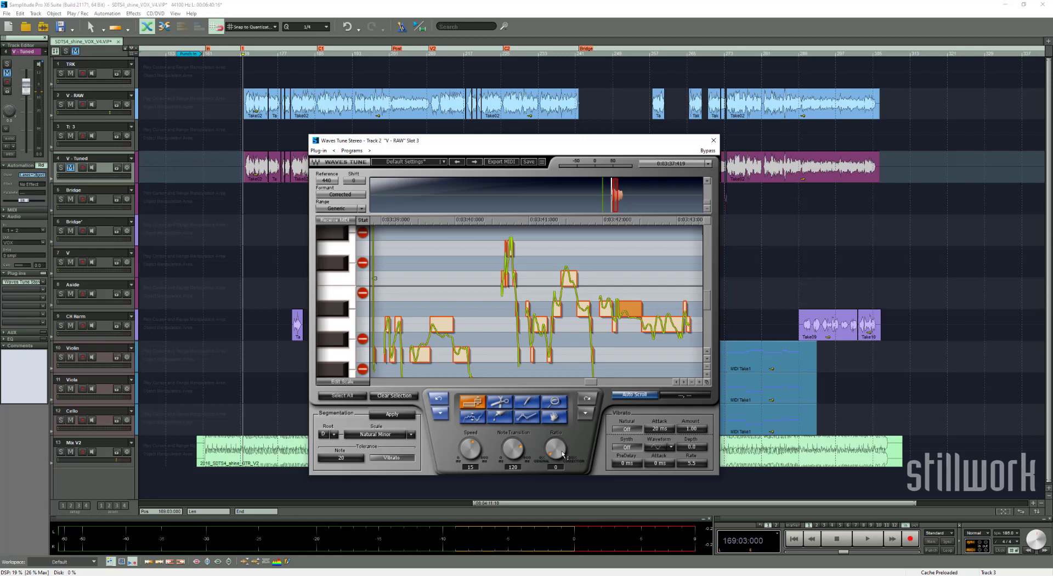
{"action": "left_click_drag", "start_coordinate": [563, 455], "coordinate": [562, 450]}
{"action": "left_click", "coordinate": [518, 226]}
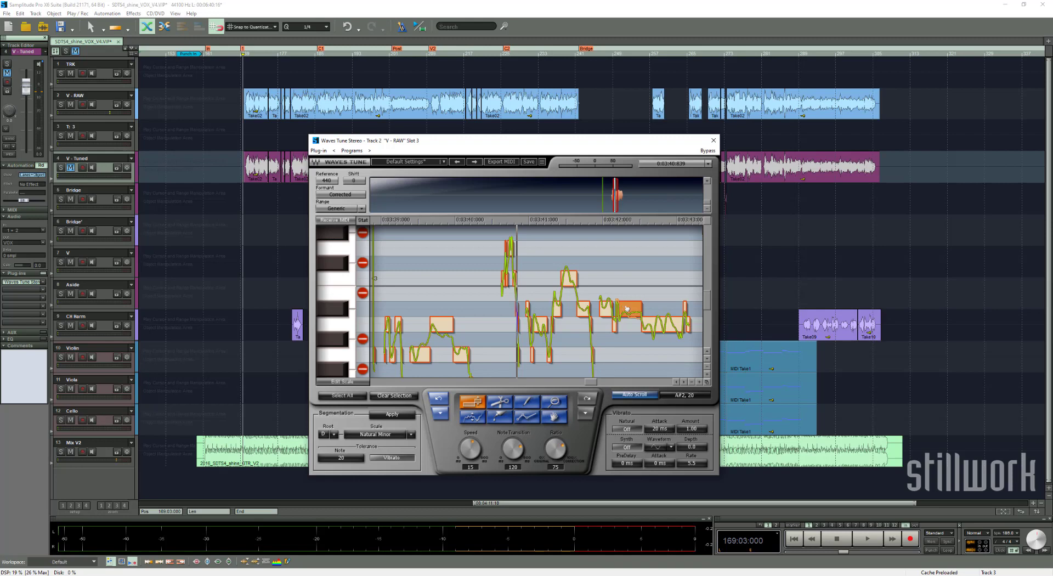
{"action": "left_click_drag", "start_coordinate": [559, 448], "coordinate": [559, 457]}
Step: Select the first Take02 clip on V-RAW and play it to hear the tuning
{"action": "scroll", "coordinate": [555, 259], "scroll_direction": "left", "scroll_amount": 5}
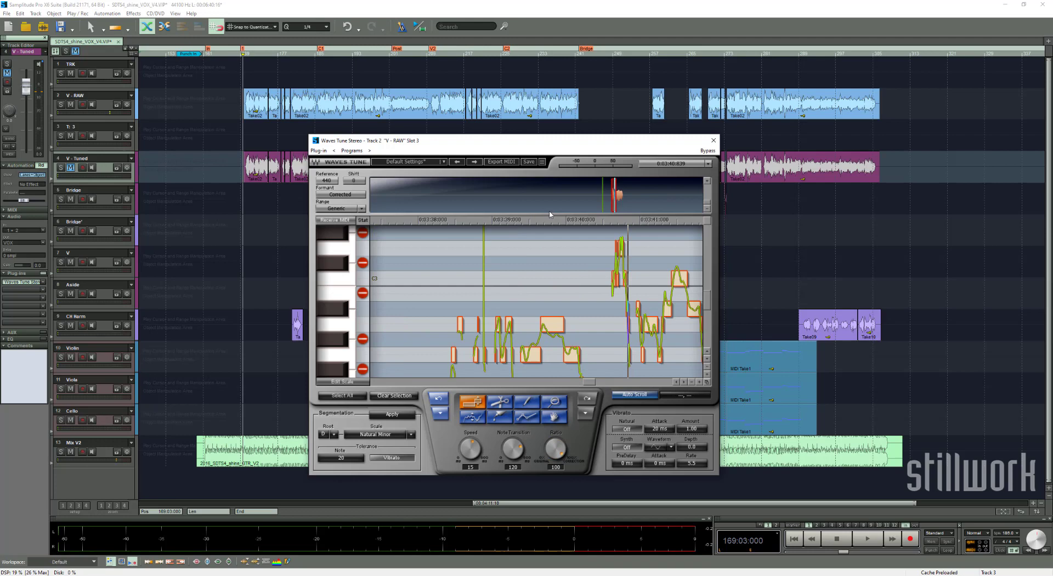
{"action": "left_click", "coordinate": [258, 112]}
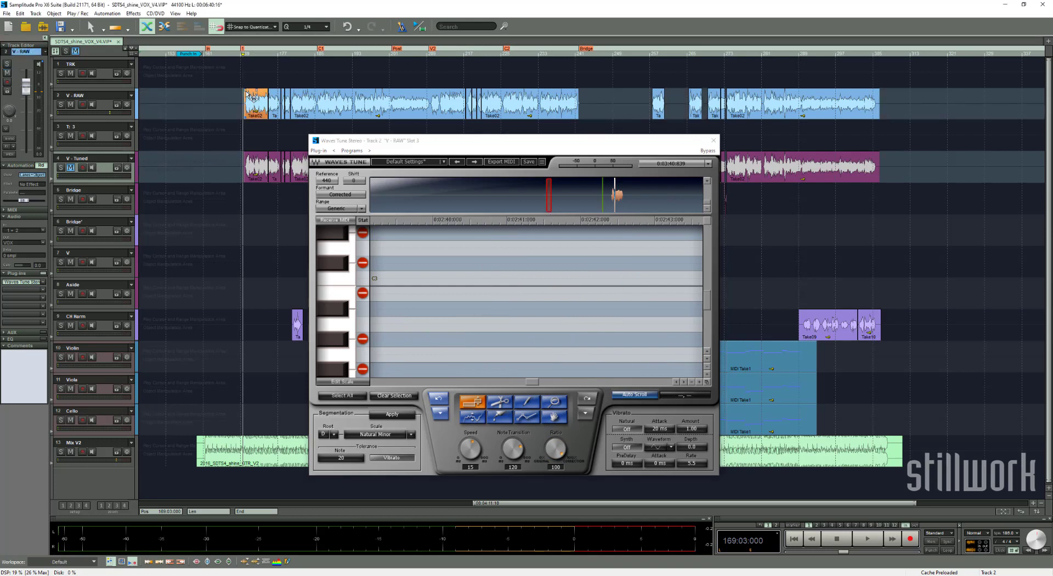
{"action": "key", "text": "space"}
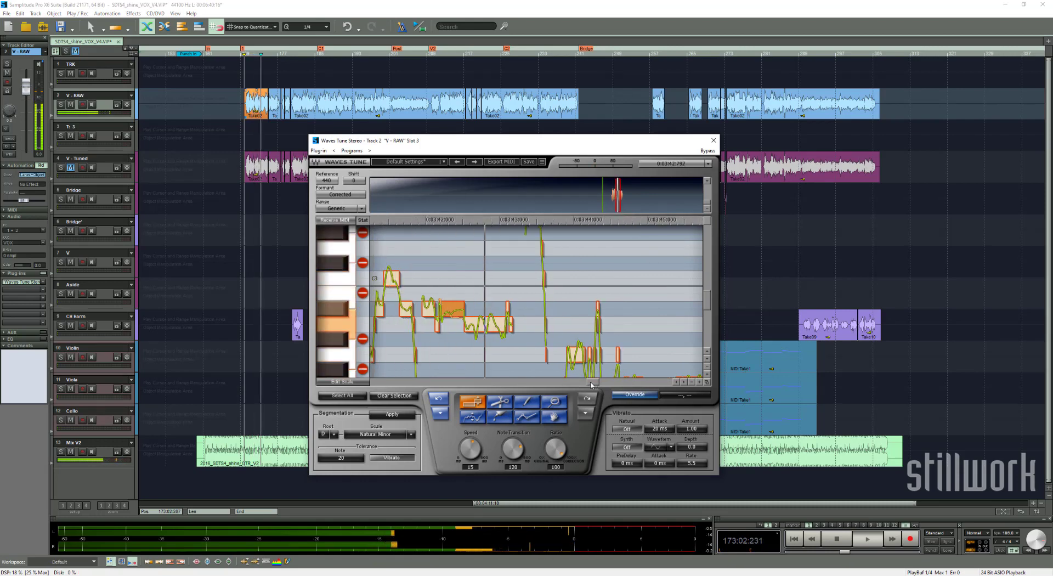
{"action": "key", "text": "space"}
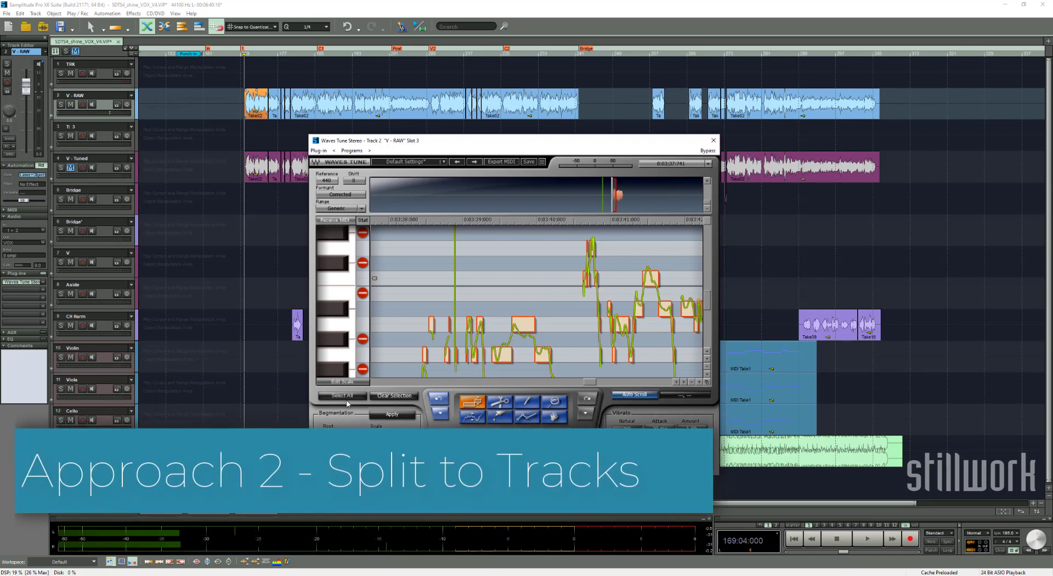
Step: Close Waves Tune and remove it from V-RAW's plug-in slot in the mixer
{"action": "left_click", "coordinate": [391, 399]}
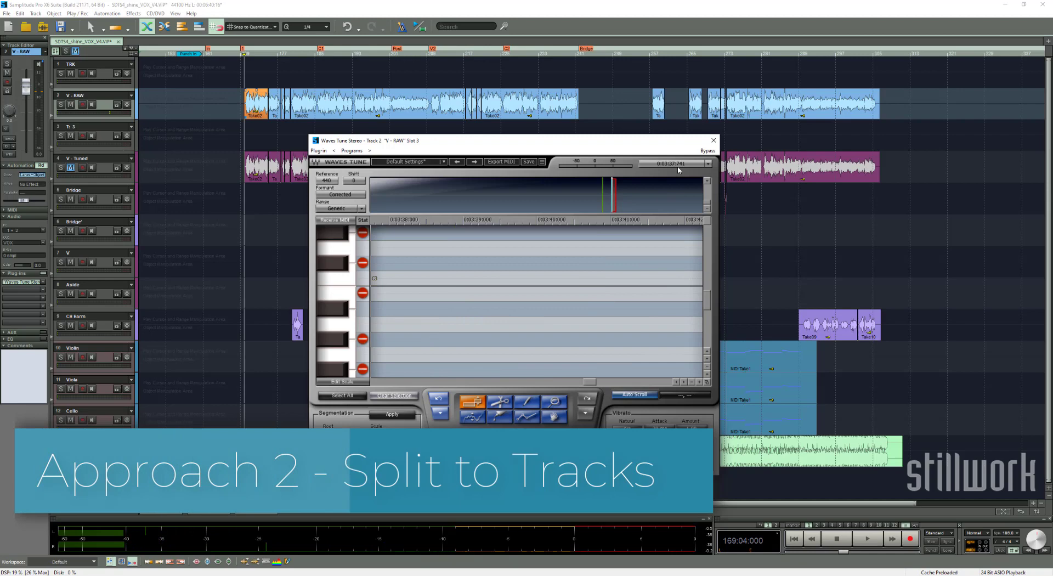
{"action": "left_click", "coordinate": [713, 140]}
{"action": "key", "text": "m"}
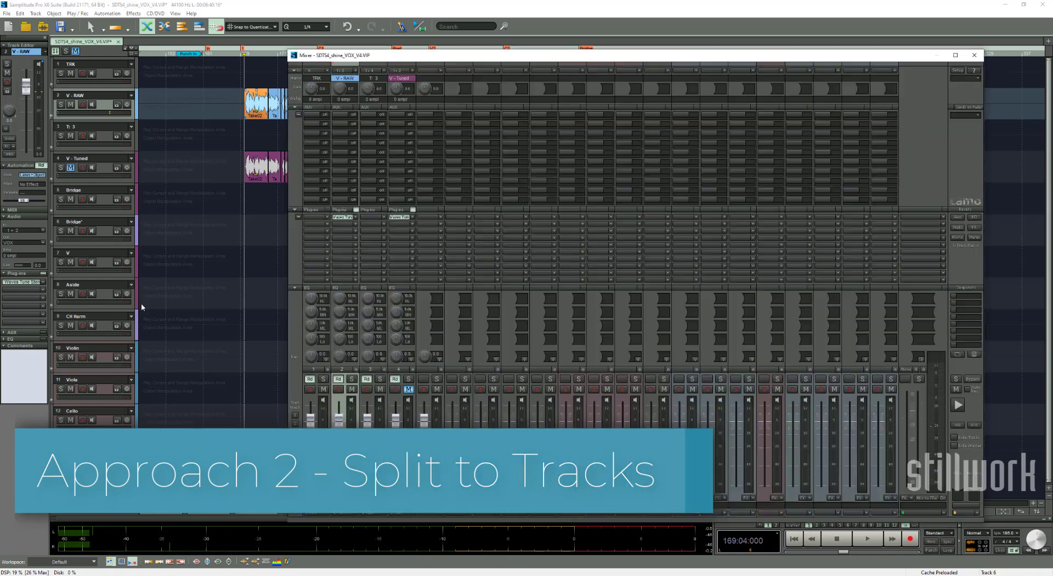
{"action": "right_click", "coordinate": [358, 220]}
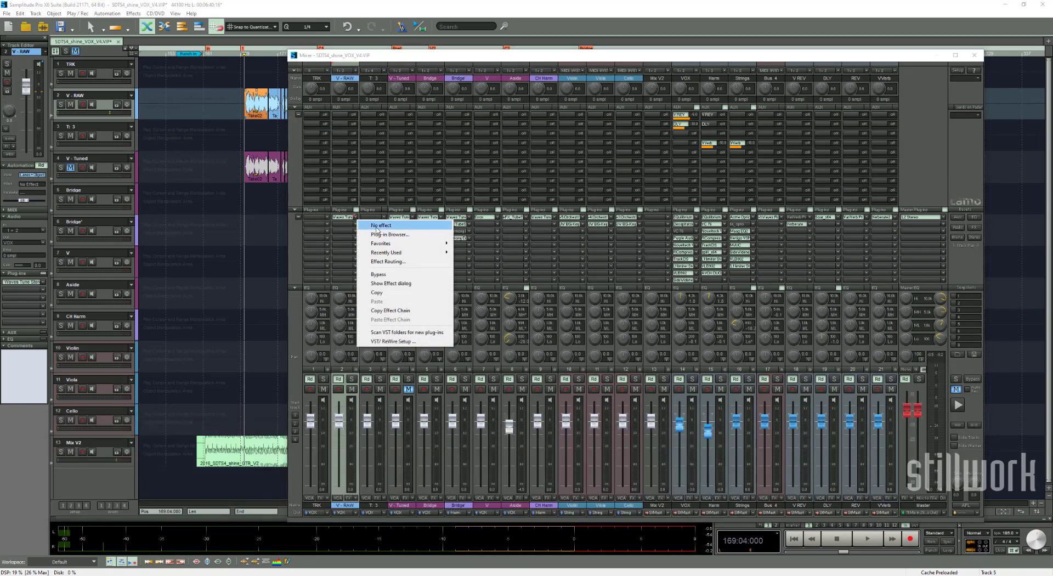
{"action": "left_click", "coordinate": [369, 223]}
{"action": "left_click", "coordinate": [973, 56]}
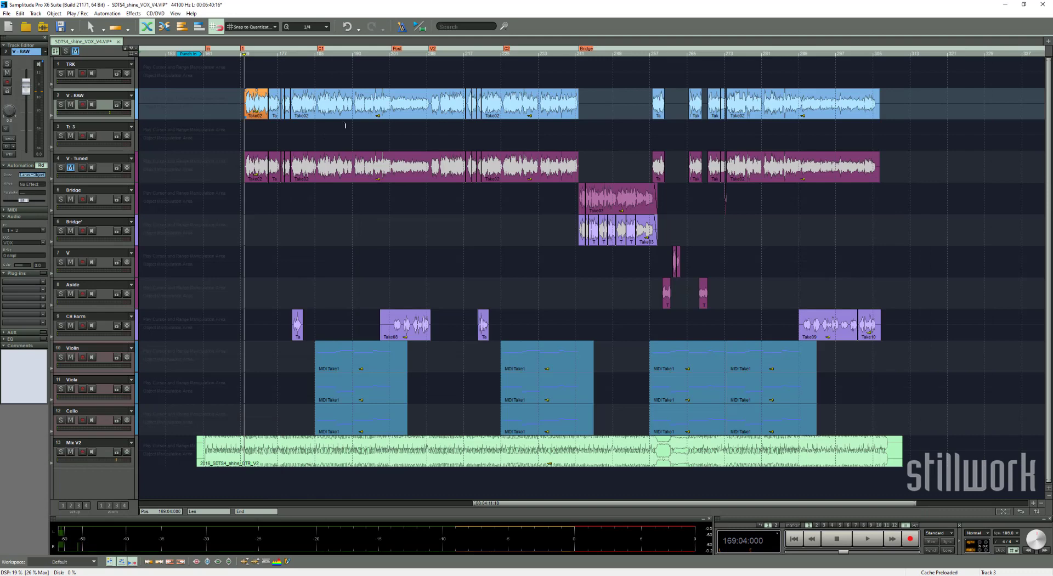
Step: Zoom in around 174:03 and play to locate the short word on V-RAW
{"action": "left_click", "coordinate": [314, 104]}
{"action": "scroll", "coordinate": [317, 95], "scroll_direction": "up", "scroll_amount": 3}
{"action": "scroll", "coordinate": [316, 94], "scroll_direction": "up", "scroll_amount": 2}
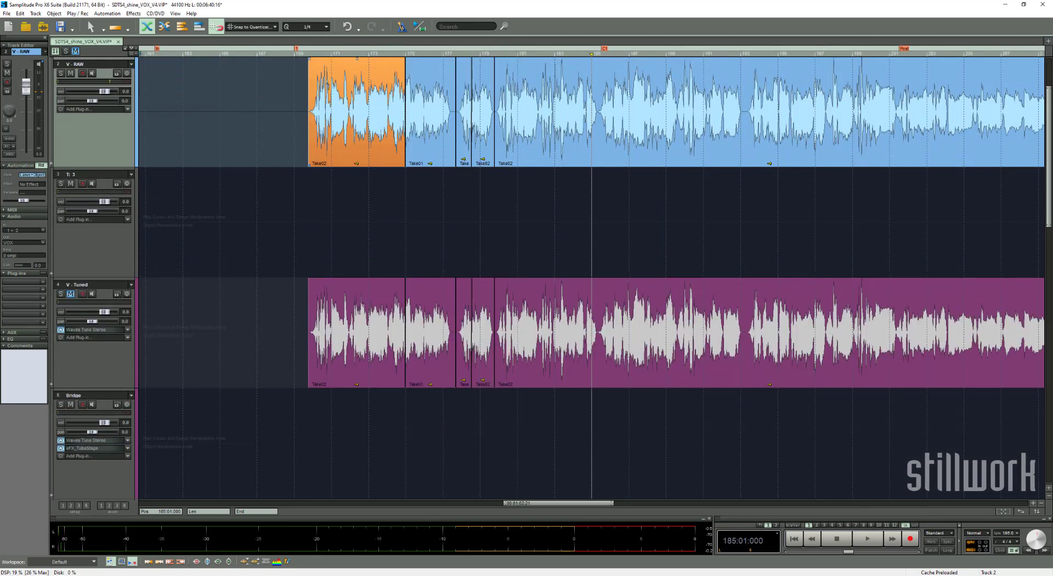
{"action": "scroll", "coordinate": [345, 126], "scroll_direction": "right", "scroll_amount": 3}
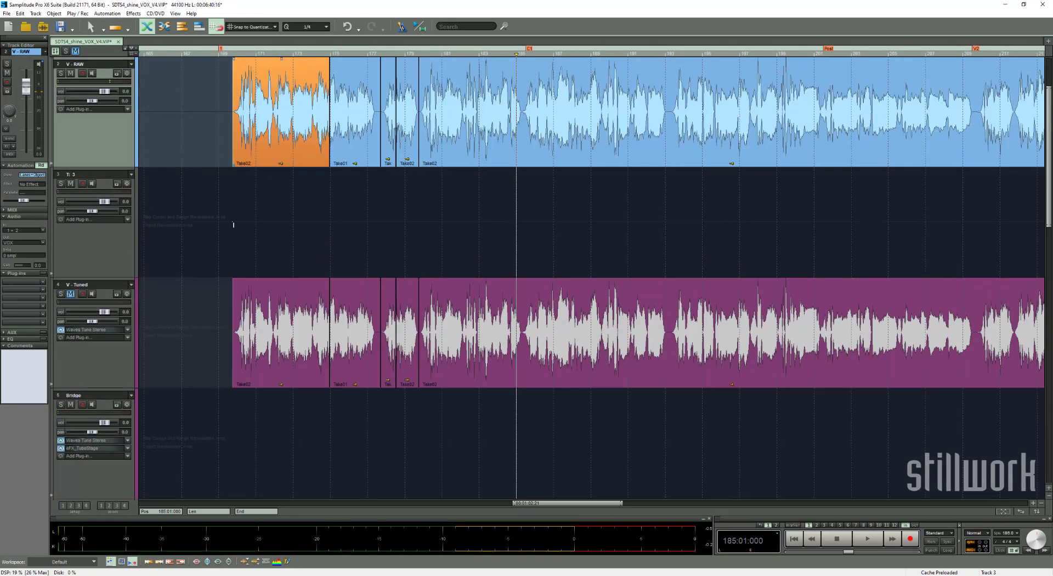
{"action": "left_click", "coordinate": [322, 53]}
{"action": "key", "text": "ctrl+Right"}
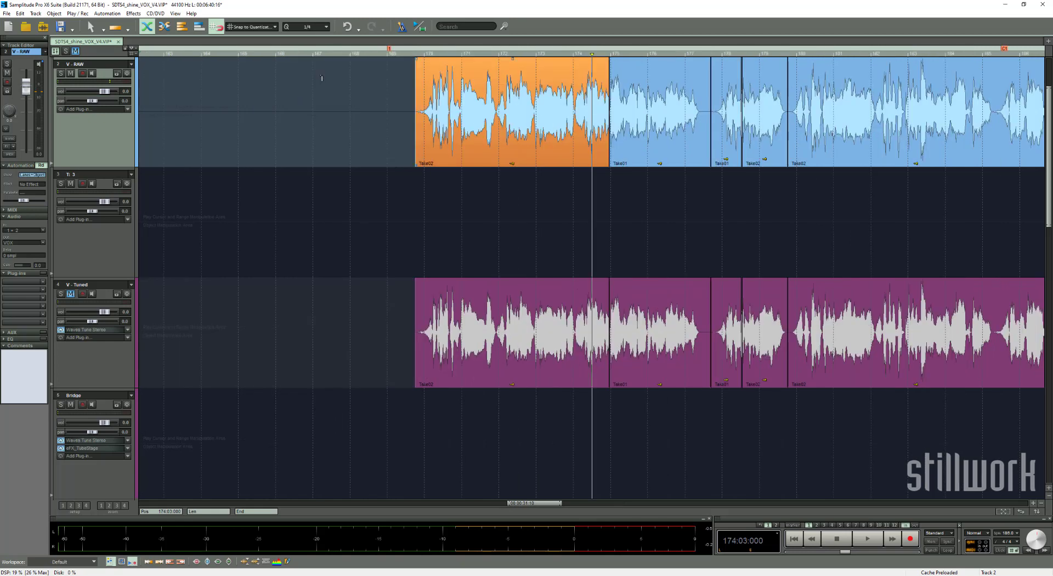
{"action": "left_click", "coordinate": [386, 69]}
{"action": "key", "text": "space"}
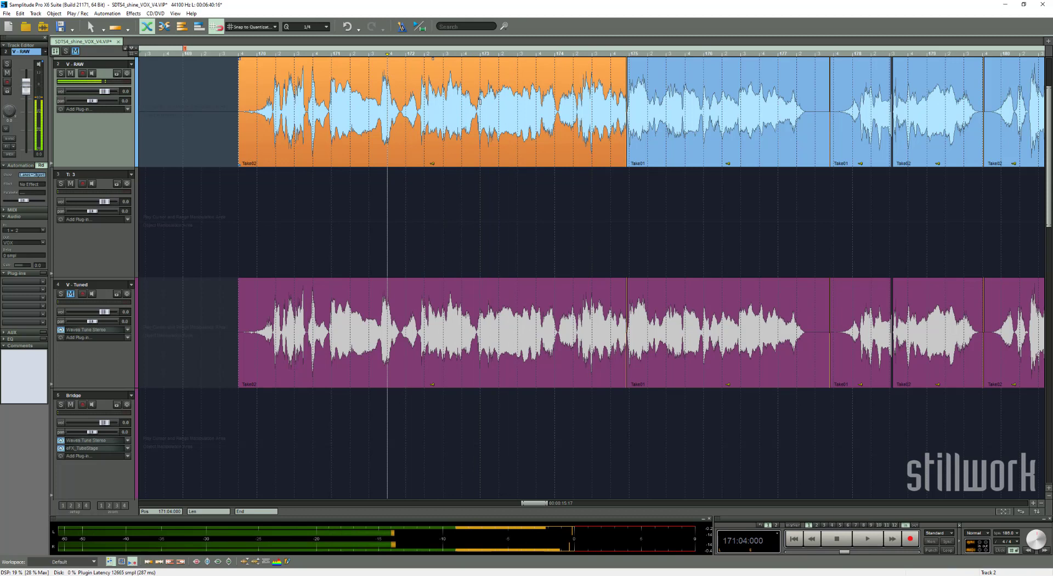
{"action": "left_click", "coordinate": [478, 102]}
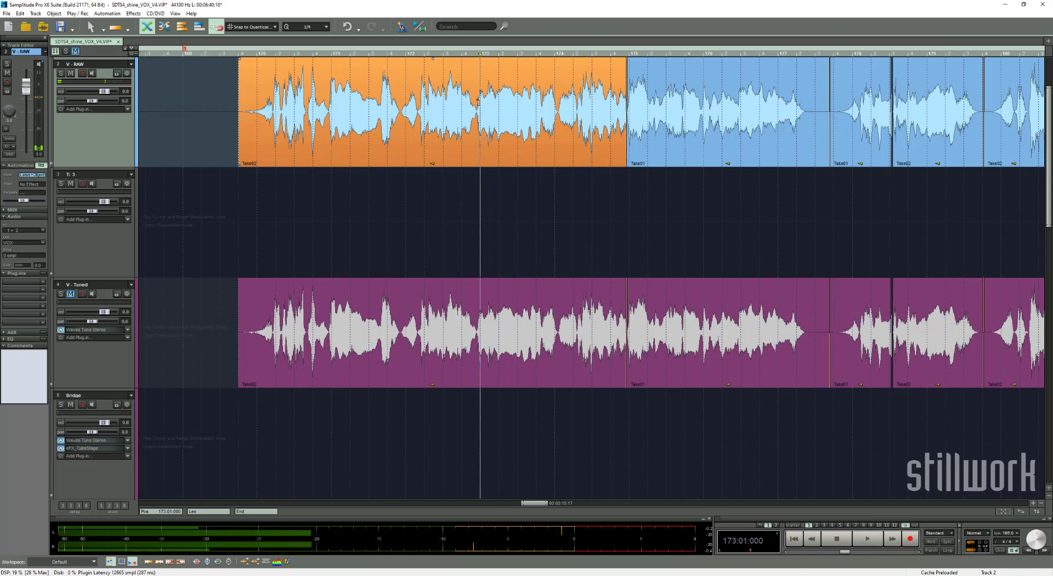
Step: Split the marked short word off V-RAW and drag it down onto track 3
{"action": "left_click_drag", "start_coordinate": [476, 103], "coordinate": [497, 117]}
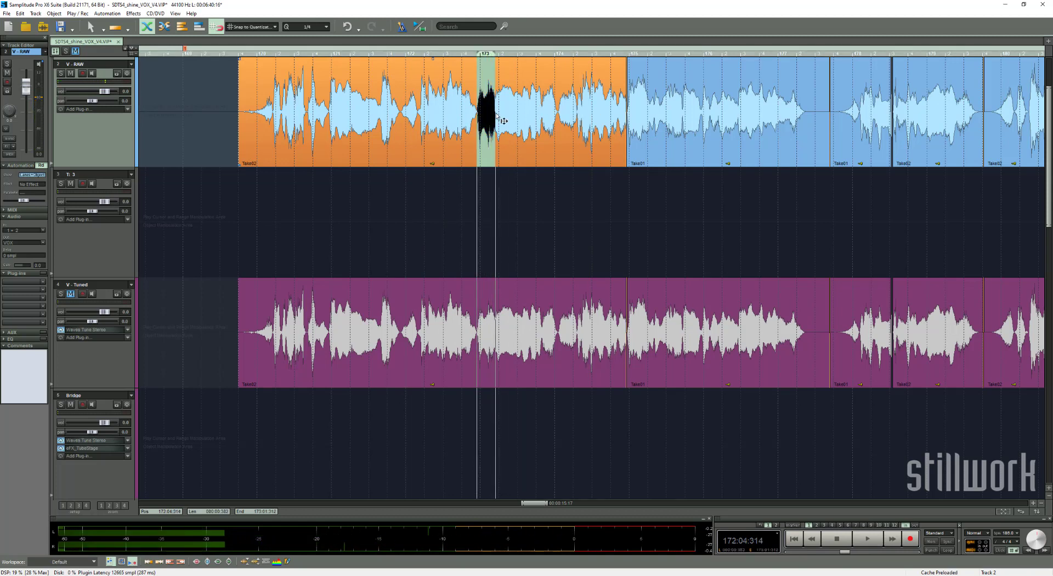
{"action": "key", "text": "t"}
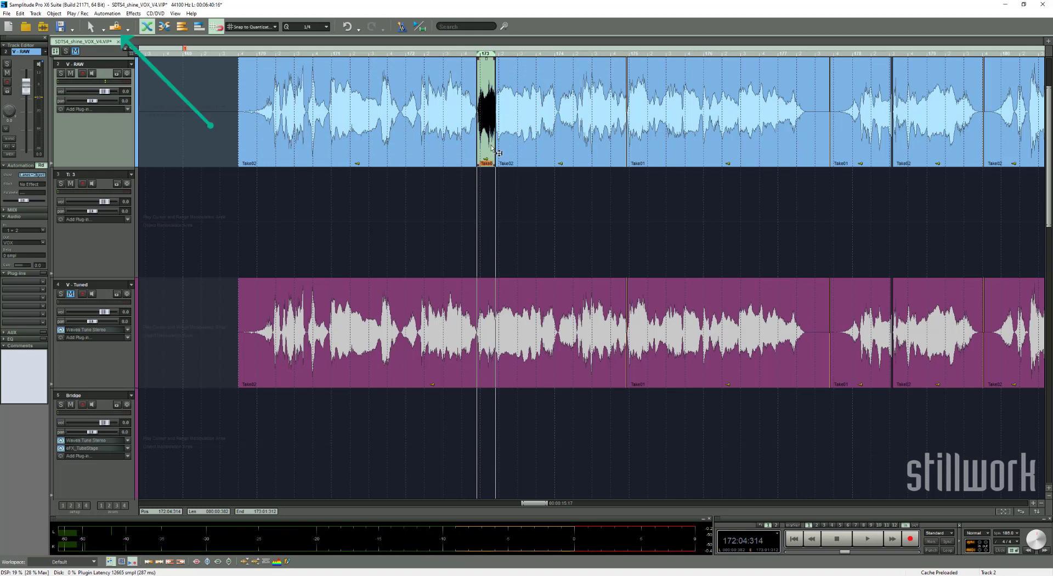
{"action": "left_click_drag", "start_coordinate": [487, 158], "coordinate": [496, 208]}
{"action": "left_click", "coordinate": [449, 207]}
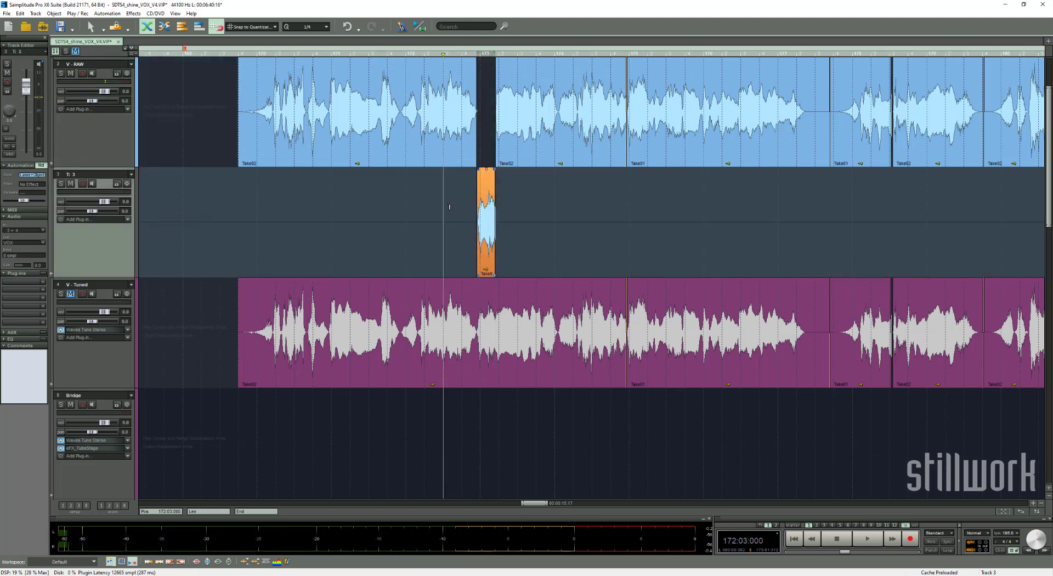
{"action": "left_click", "coordinate": [454, 86]}
Step: Audition the moved word, then select track 3 and bring up its plug-in choices
{"action": "key", "text": "m"}
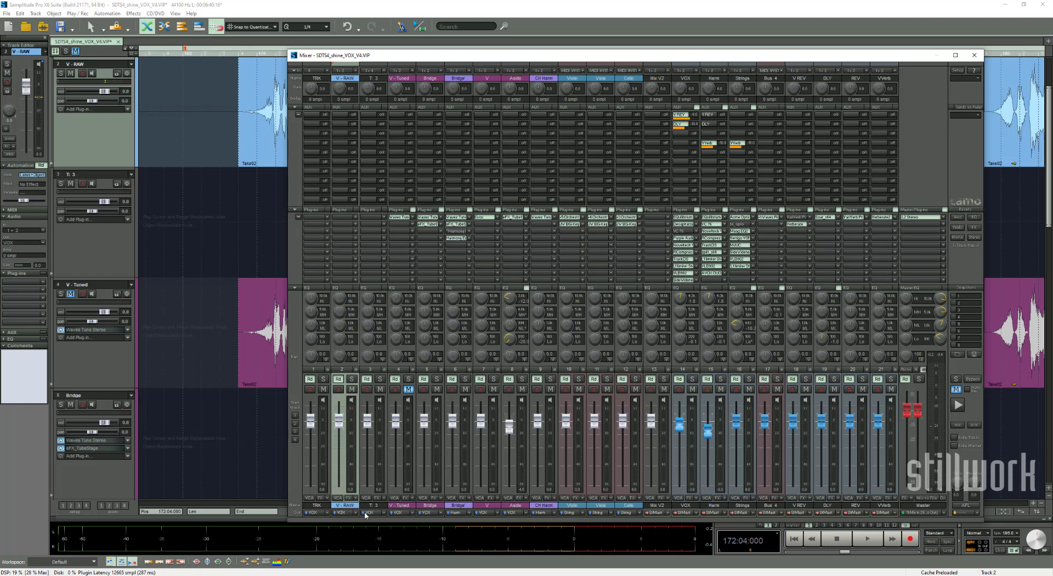
{"action": "key", "text": "m"}
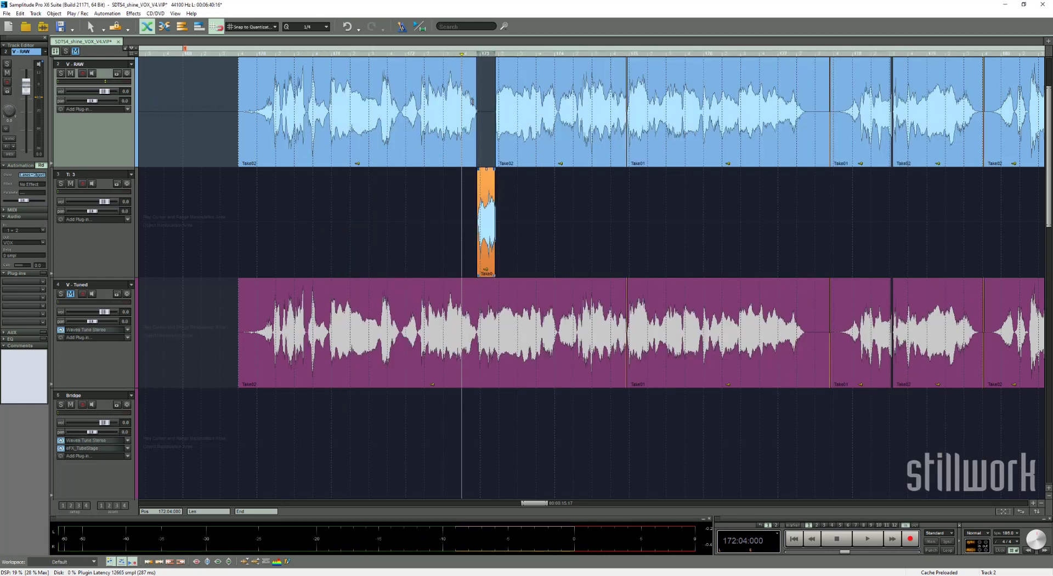
{"action": "key", "text": "space"}
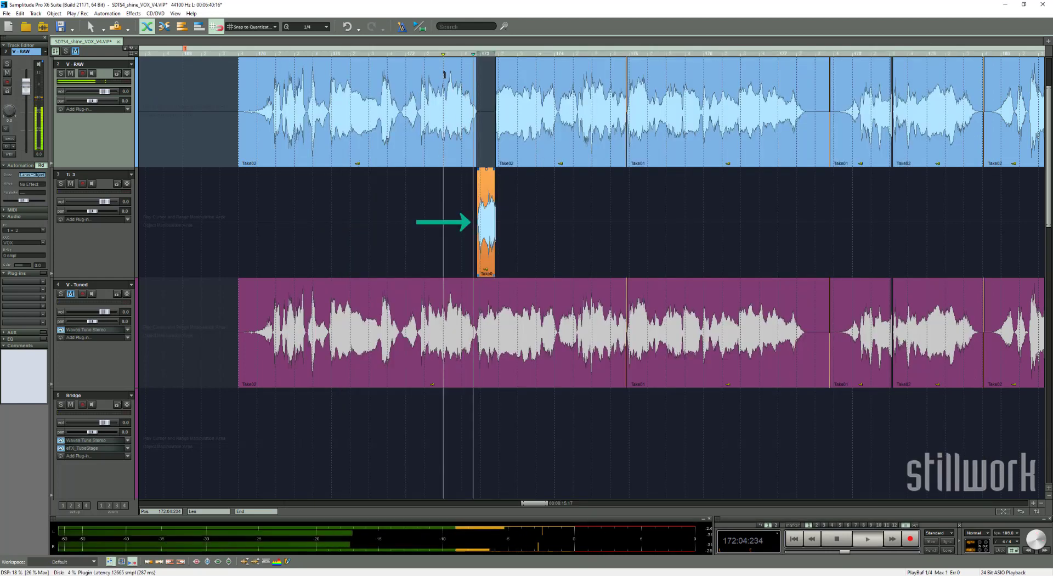
{"action": "key", "text": "space"}
{"action": "left_click", "coordinate": [129, 219]}
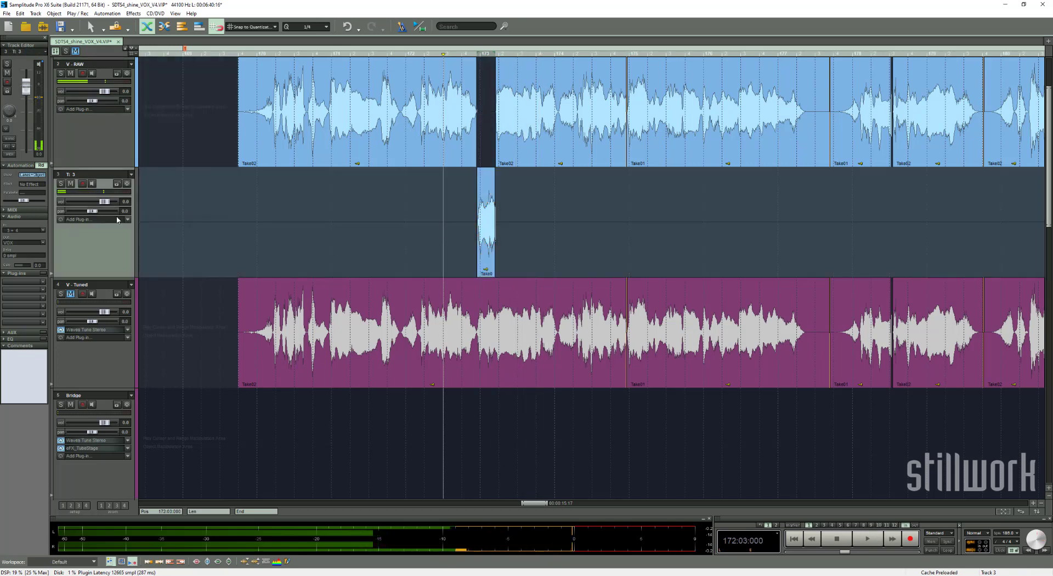
{"action": "left_click", "coordinate": [129, 220]}
Step: Add Waves Tune Stereo to track 3 and play the word so it gets scanned
{"action": "mouse_move", "coordinate": [208, 250]}
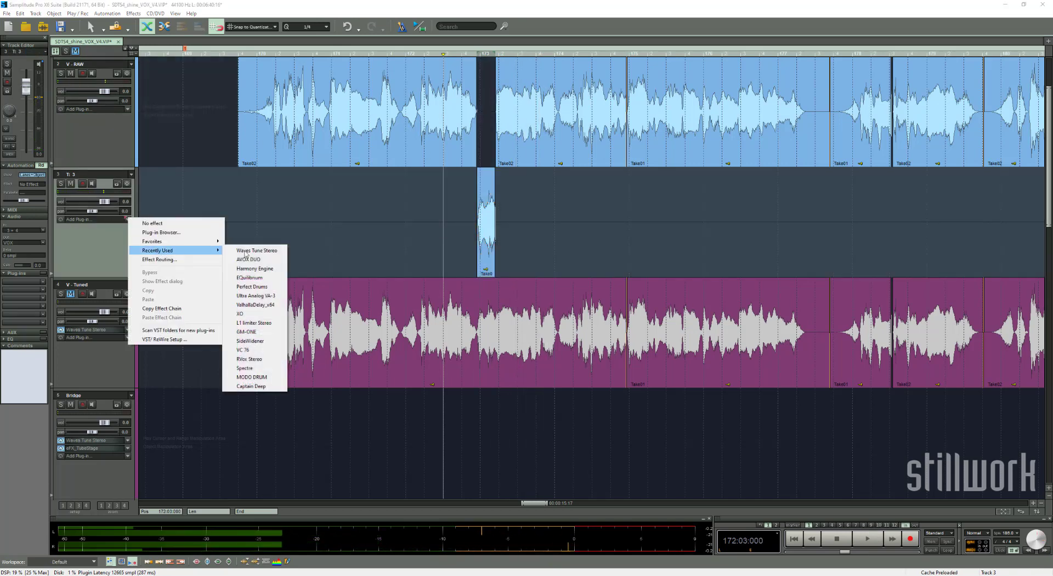
{"action": "left_click", "coordinate": [255, 251]}
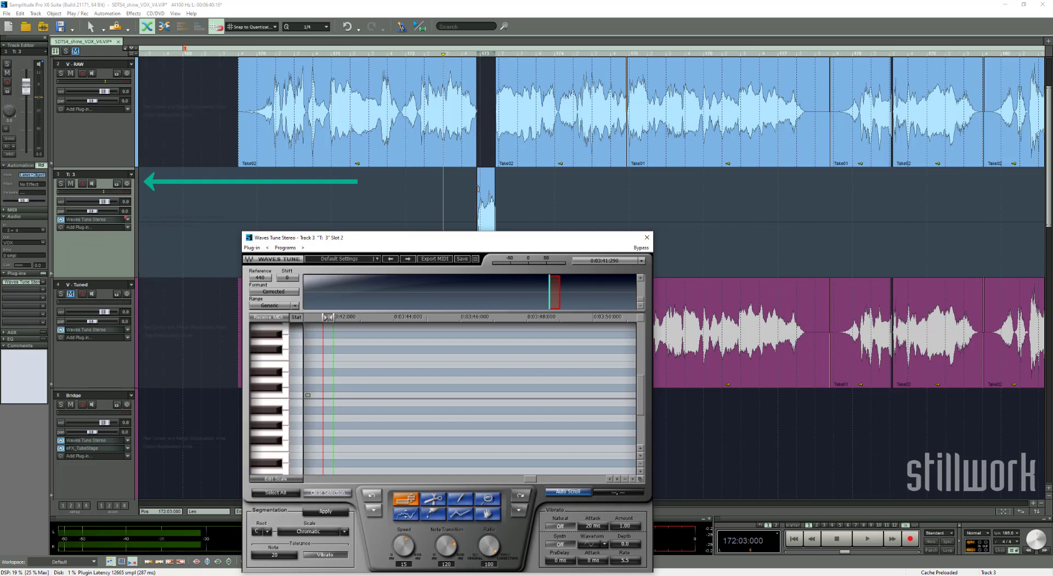
{"action": "key", "text": "space"}
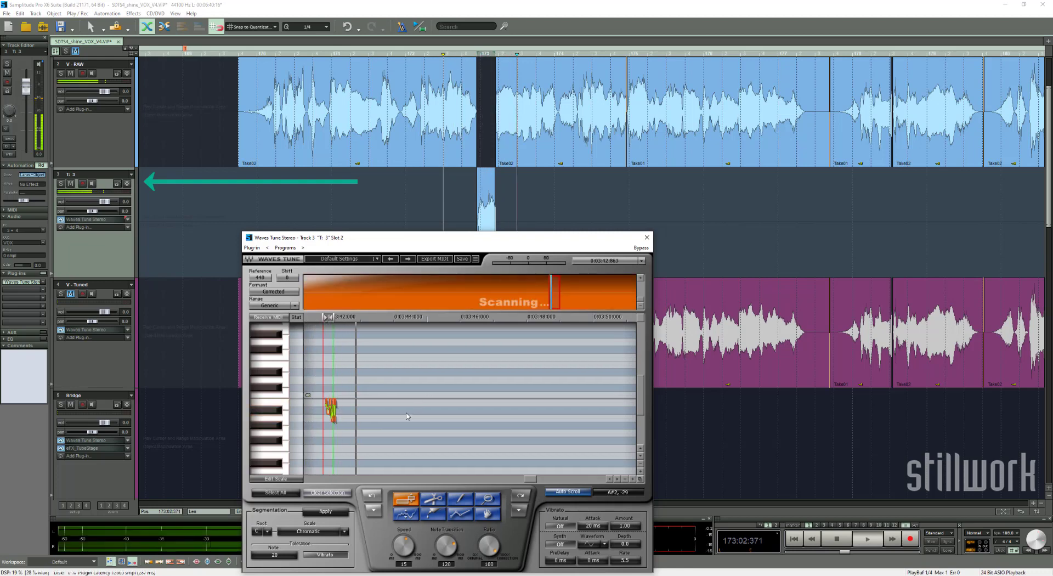
{"action": "key", "text": "space"}
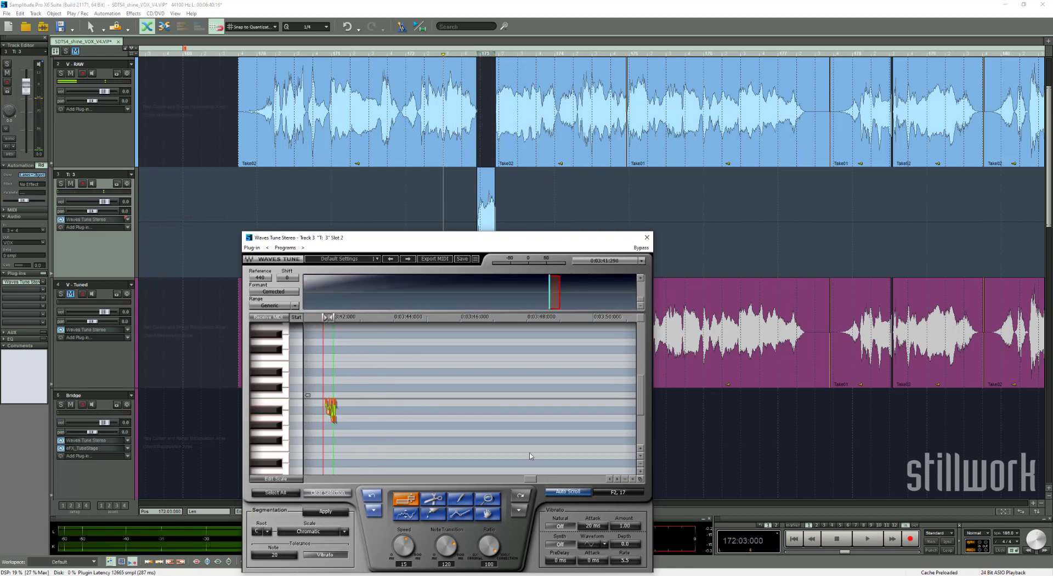
Step: Split a second short word from V-RAW, move it to track 3, and play it for scanning
{"action": "scroll", "coordinate": [633, 407], "scroll_direction": "down", "scroll_amount": 2}
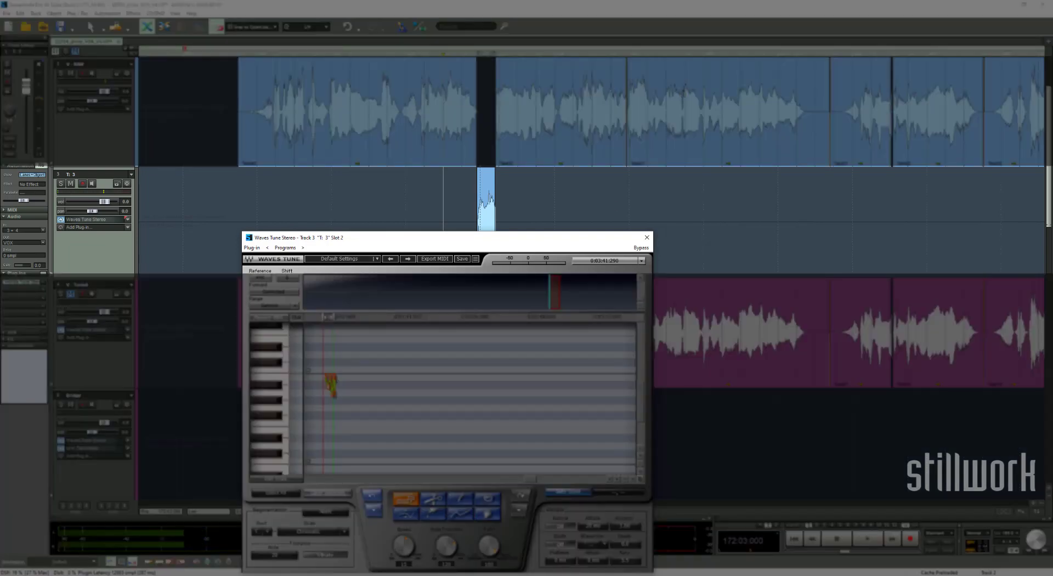
{"action": "left_click_drag", "start_coordinate": [685, 110], "coordinate": [701, 109]}
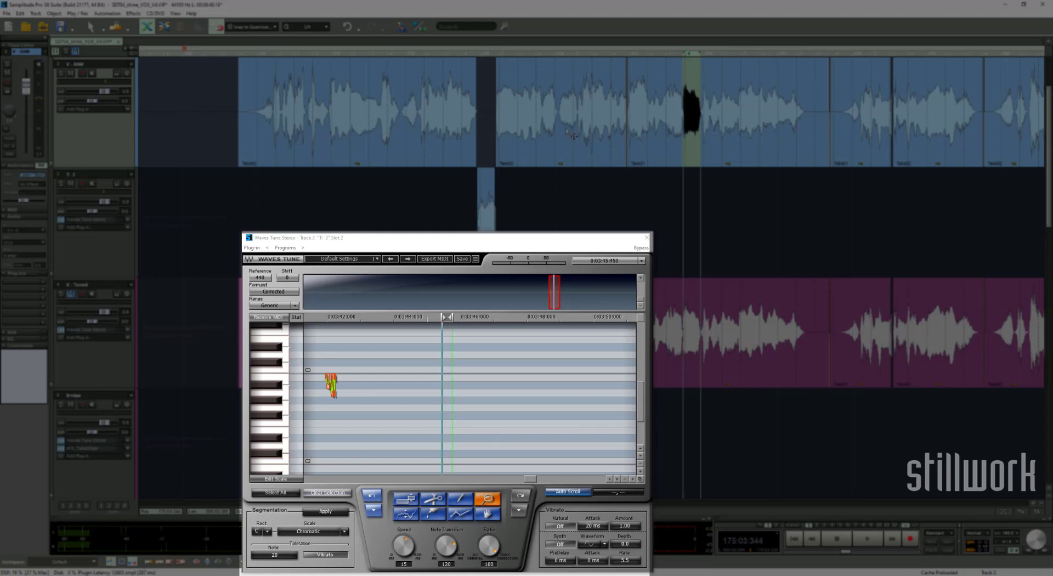
{"action": "key", "text": "t"}
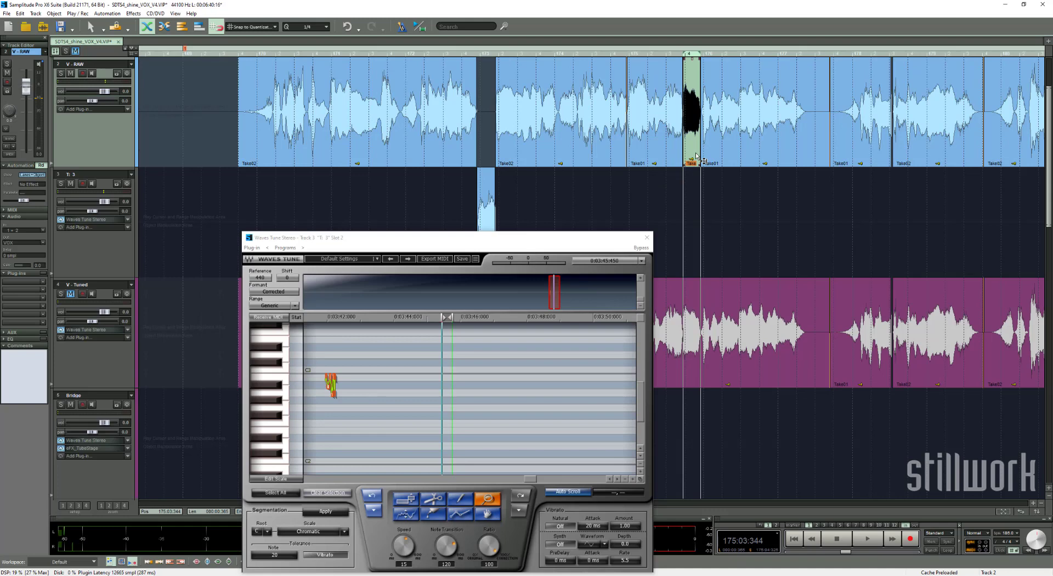
{"action": "left_click_drag", "start_coordinate": [701, 159], "coordinate": [701, 269]}
{"action": "left_click", "coordinate": [670, 193]}
{"action": "key", "text": "space"}
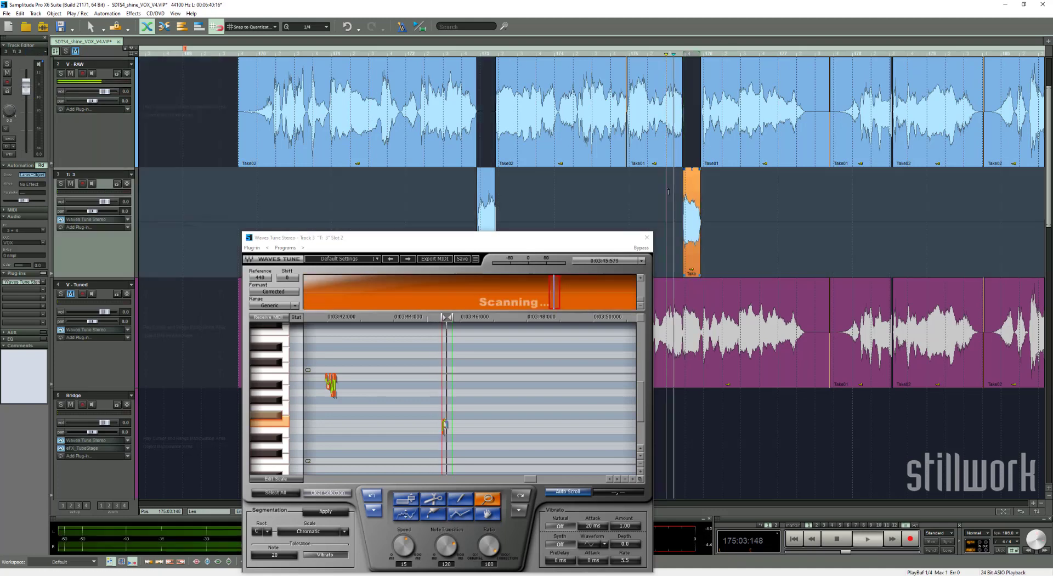
{"action": "key", "text": "space"}
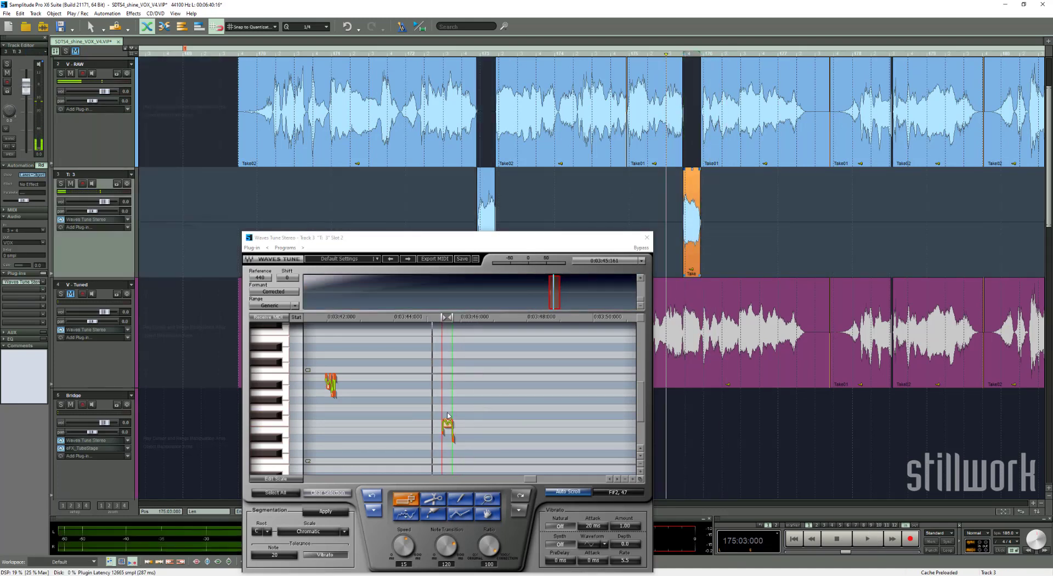
{"action": "left_click", "coordinate": [632, 480]}
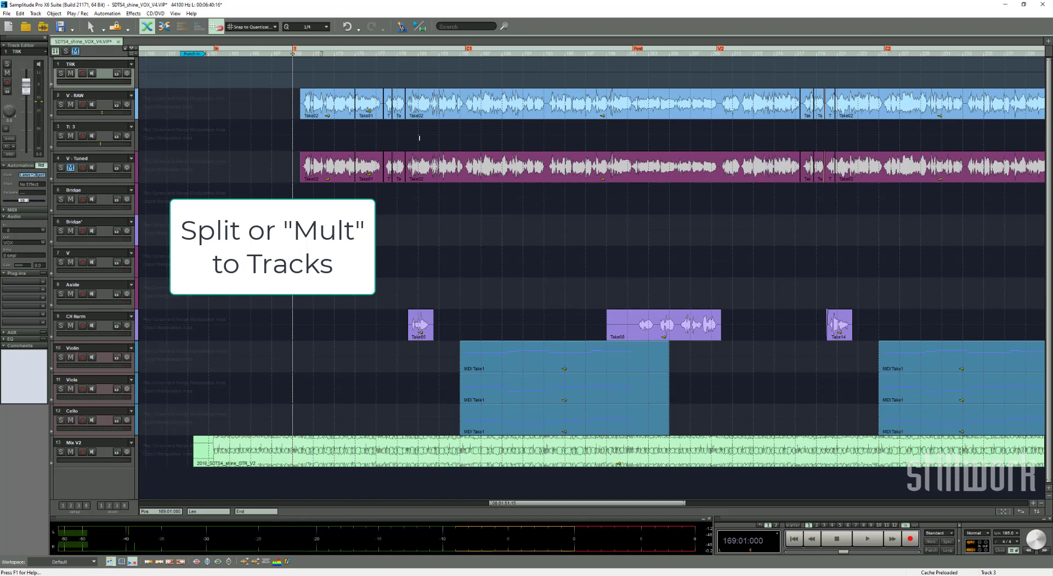
Step: Check three pitch segments in V - Tuned's Waves Tune, then close the plug-in and mixer
{"action": "key", "text": "m"}
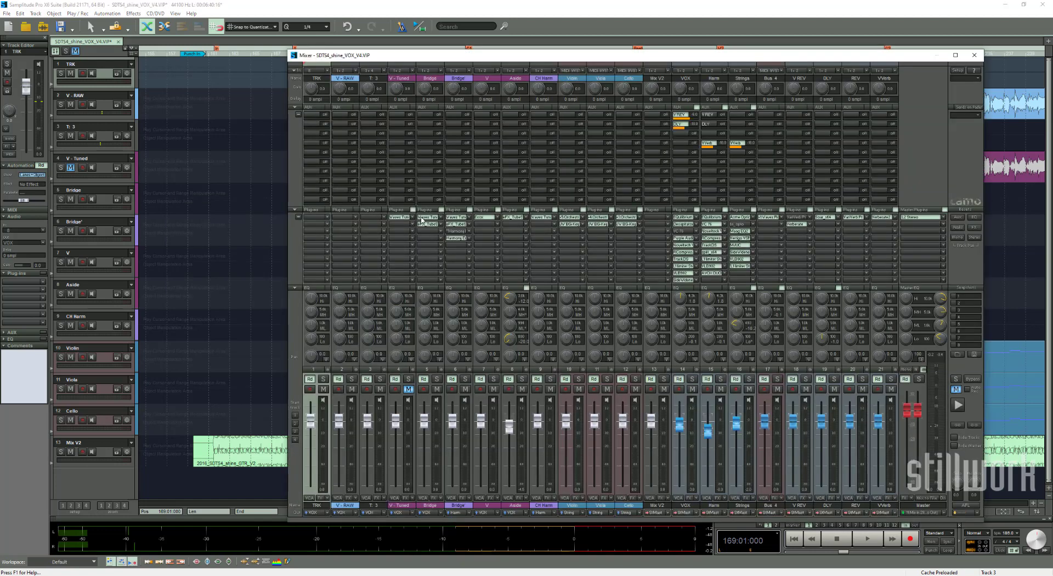
{"action": "left_click", "coordinate": [403, 219]}
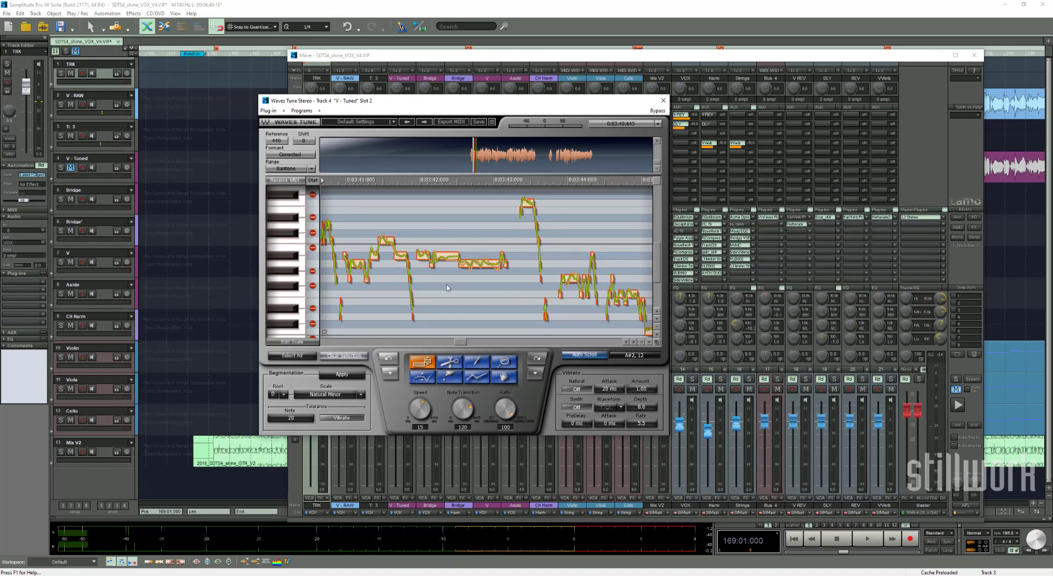
{"action": "left_click", "coordinate": [393, 243]}
{"action": "left_click", "coordinate": [454, 258]}
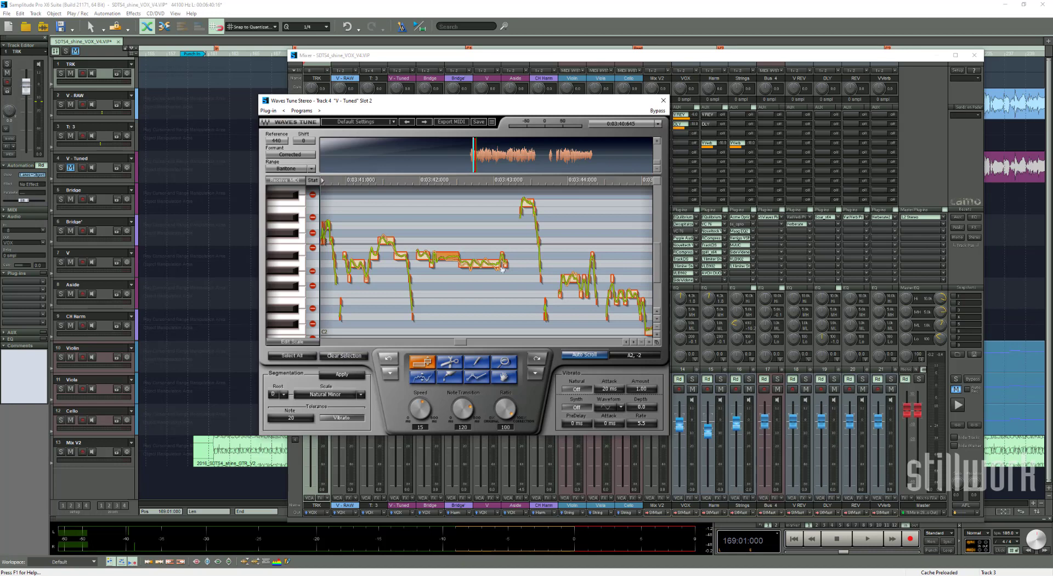
{"action": "left_click", "coordinate": [572, 279]}
{"action": "left_click", "coordinate": [663, 101]}
{"action": "left_click", "coordinate": [974, 55]}
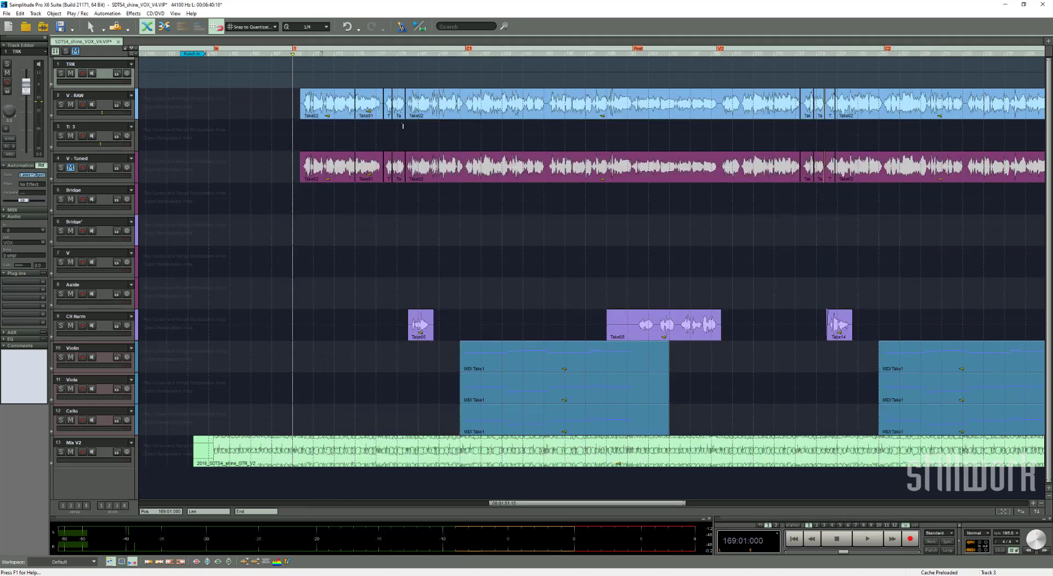
Step: Mute the untuned V-RAW vocal track and select the V - Tuned track
{"action": "scroll", "coordinate": [403, 126], "scroll_direction": "down", "scroll_amount": 2}
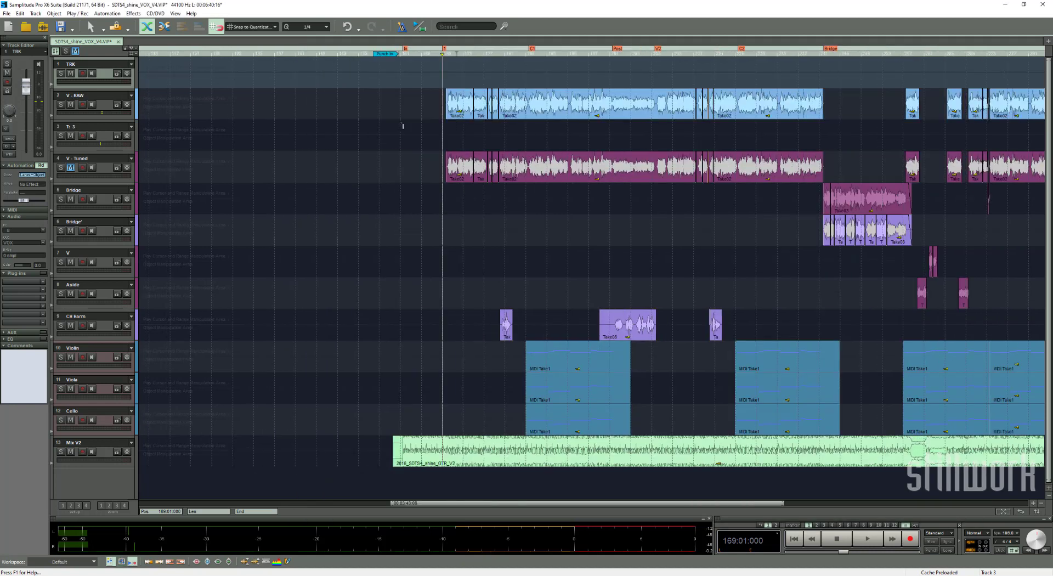
{"action": "left_click", "coordinate": [70, 105]}
{"action": "left_click", "coordinate": [250, 167]}
Step: Play the tuned vocal from around bar 234, past the Bridge marker, then stop
{"action": "left_click", "coordinate": [774, 65]}
{"action": "key", "text": "space"}
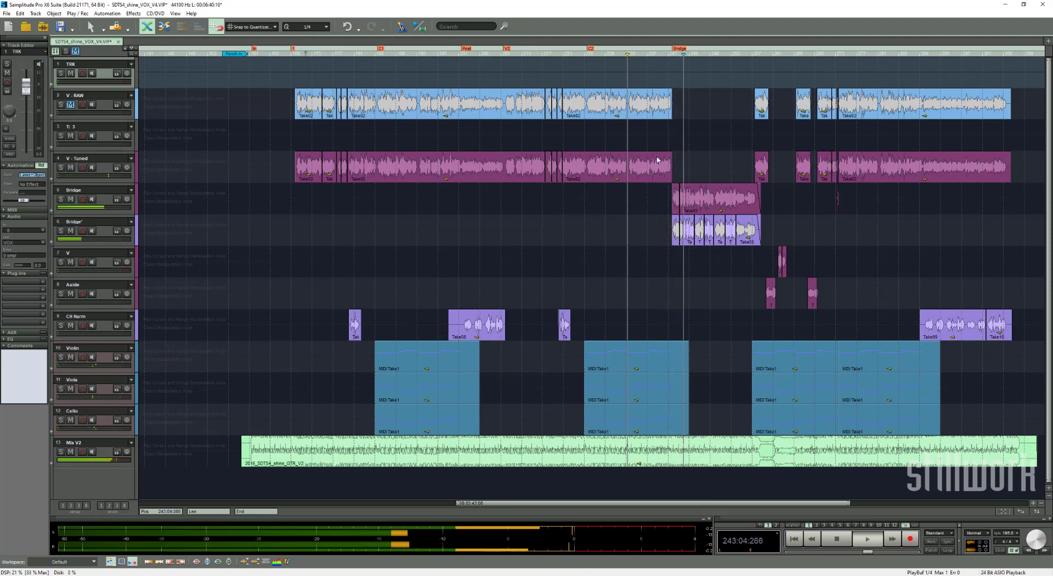
{"action": "left_click", "coordinate": [840, 543]}
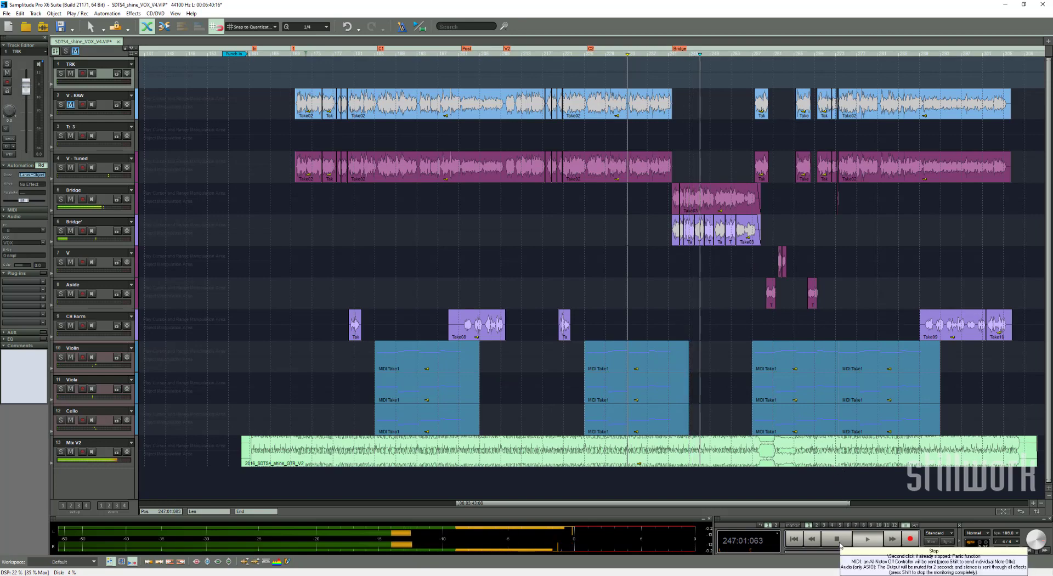